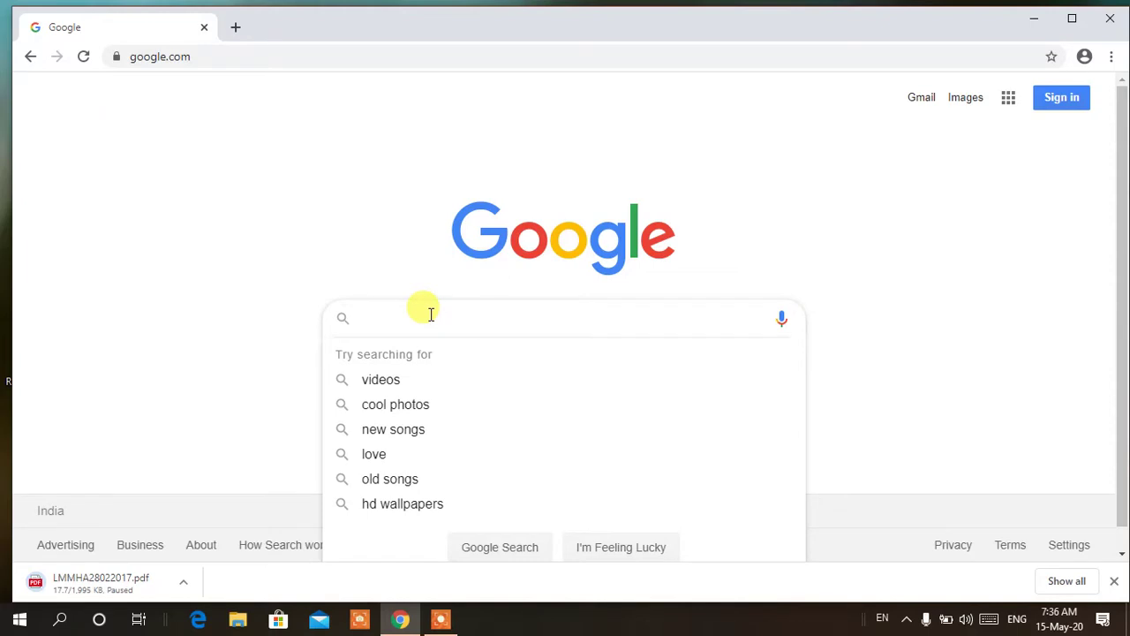
Search Google for 'mp treasury' and open the M.P. Treasury website from the results
text(mp )
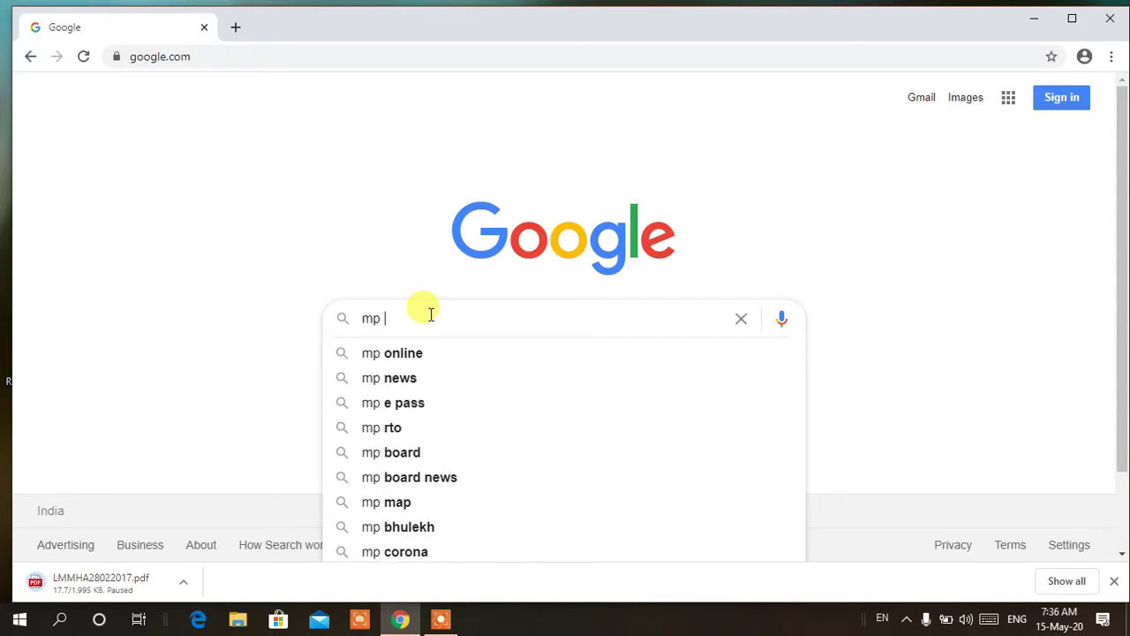
text(tres)
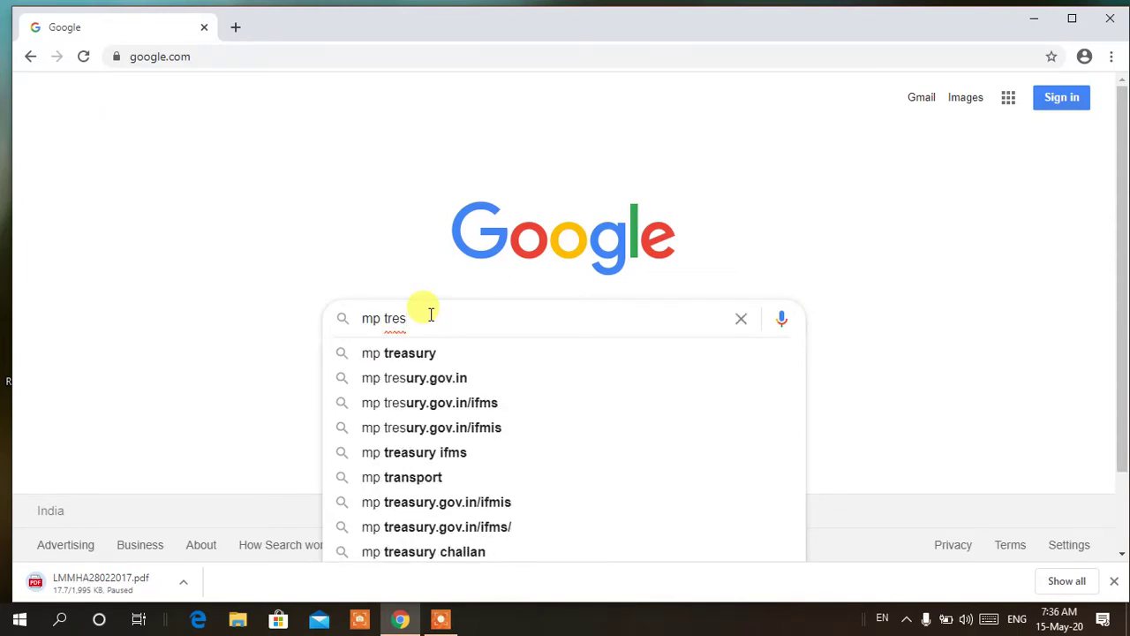
key(Down)
key(Return)
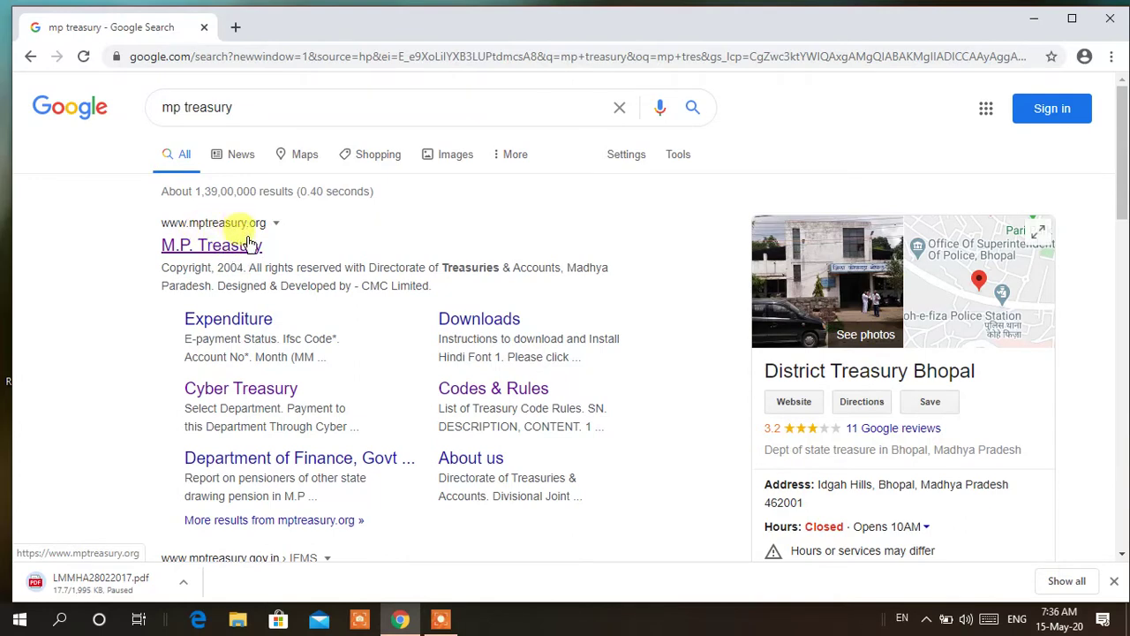
click(239, 249)
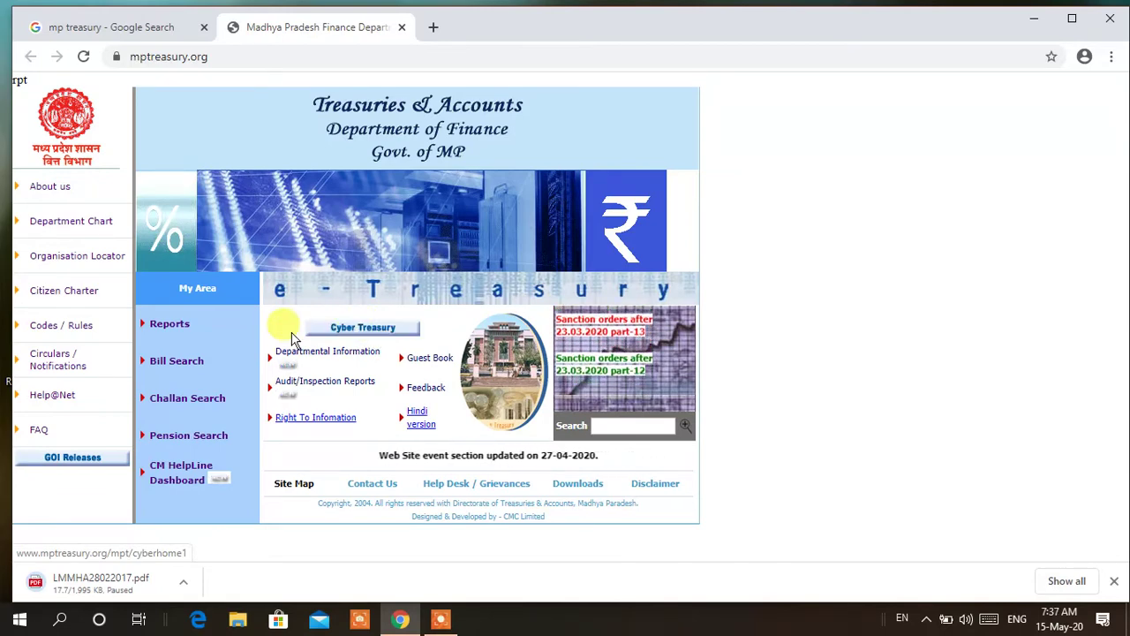
Go from the MP Treasury home page to the Cyber Treasury department selection
click(344, 330)
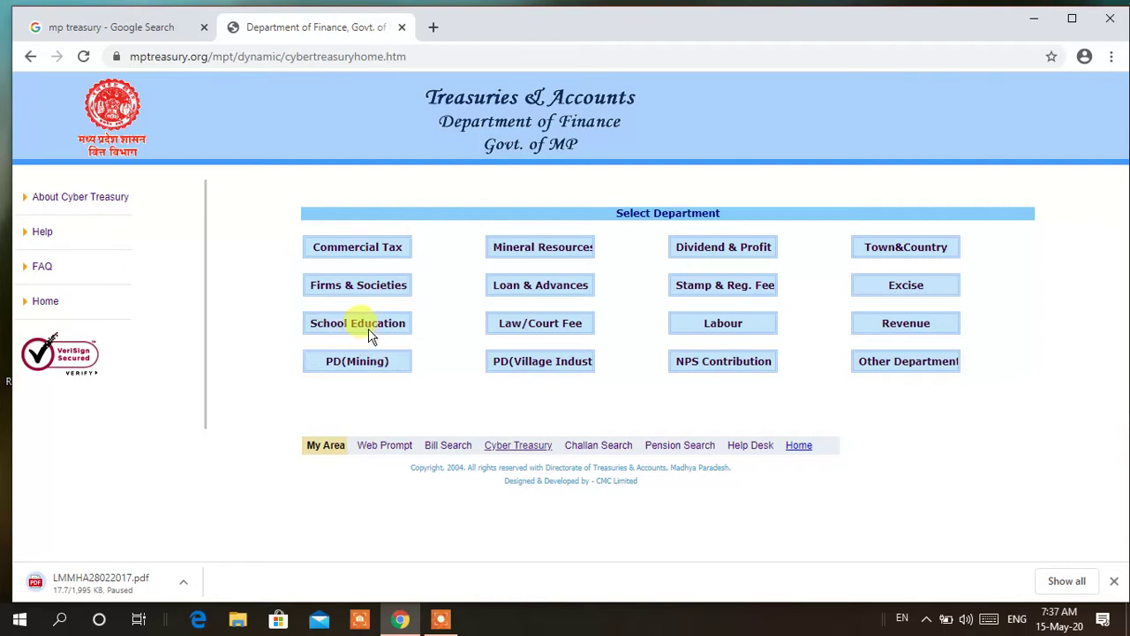
Open the School Education e-challan form and select its Registration No and Office Name fields
click(356, 323)
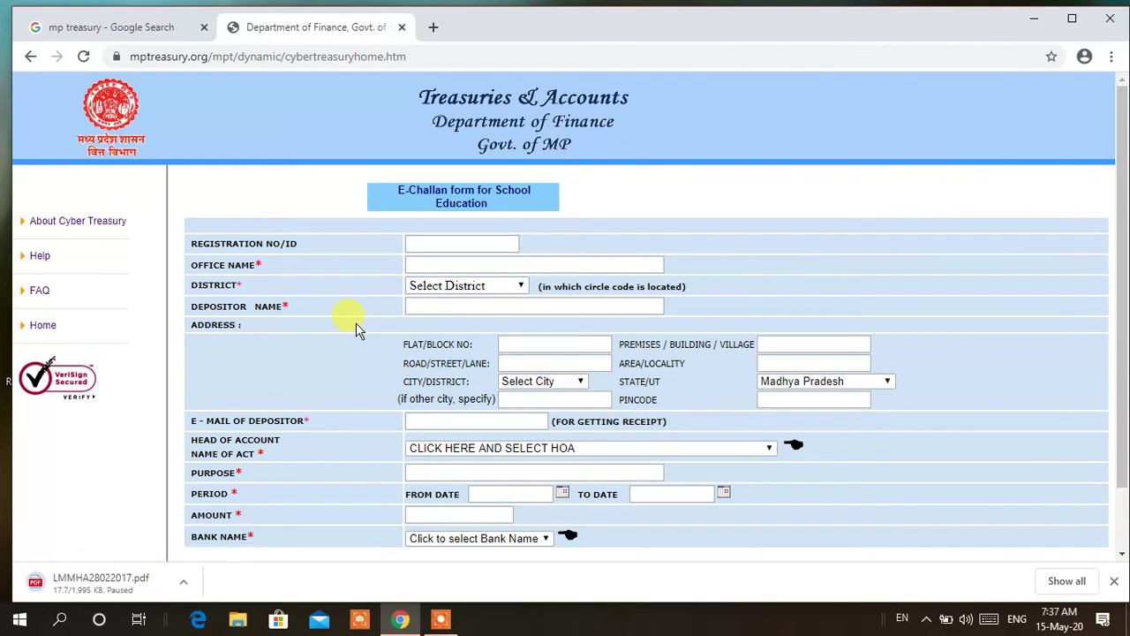
click(437, 246)
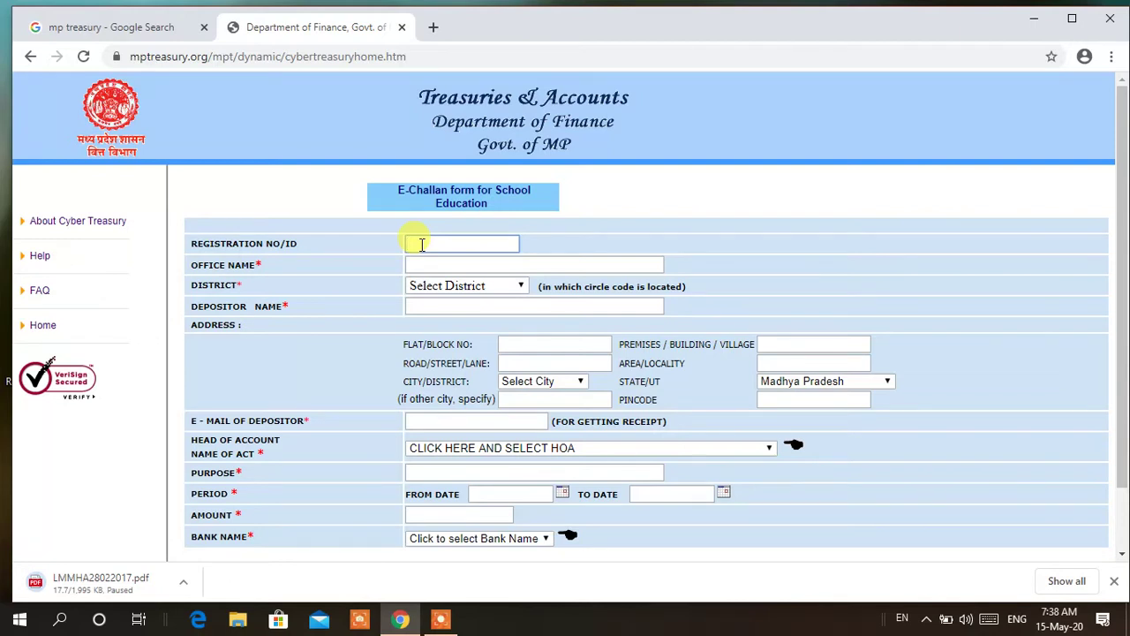
click(436, 264)
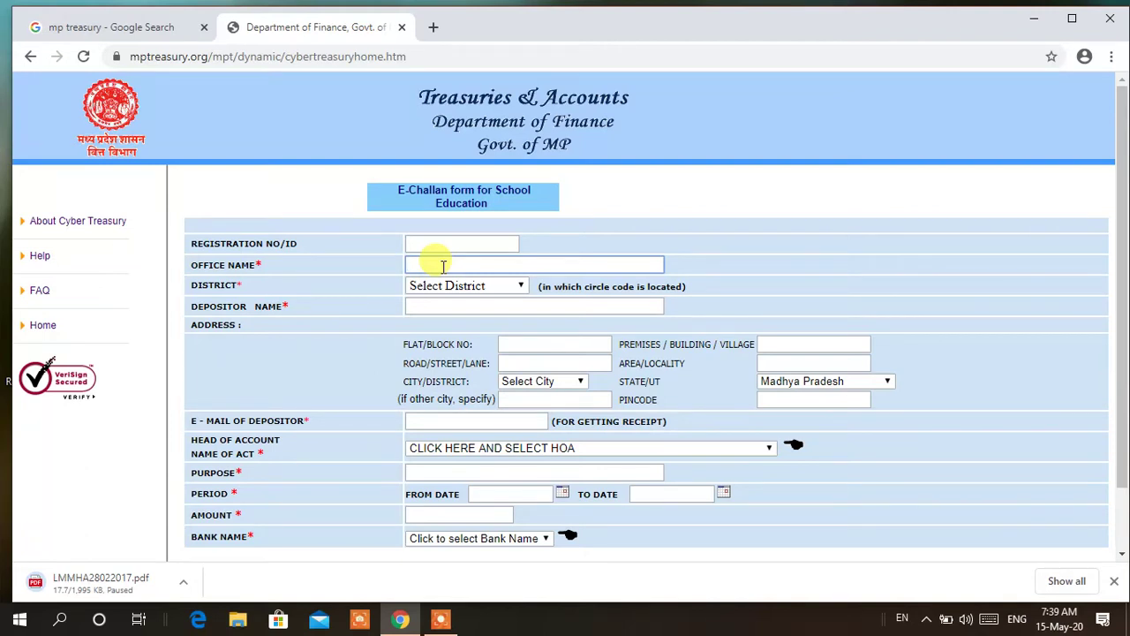
Enter office name 'deo shajapur', pick district 38--SHAJAPUR, and type the depositor's name
text(deo shajapur)
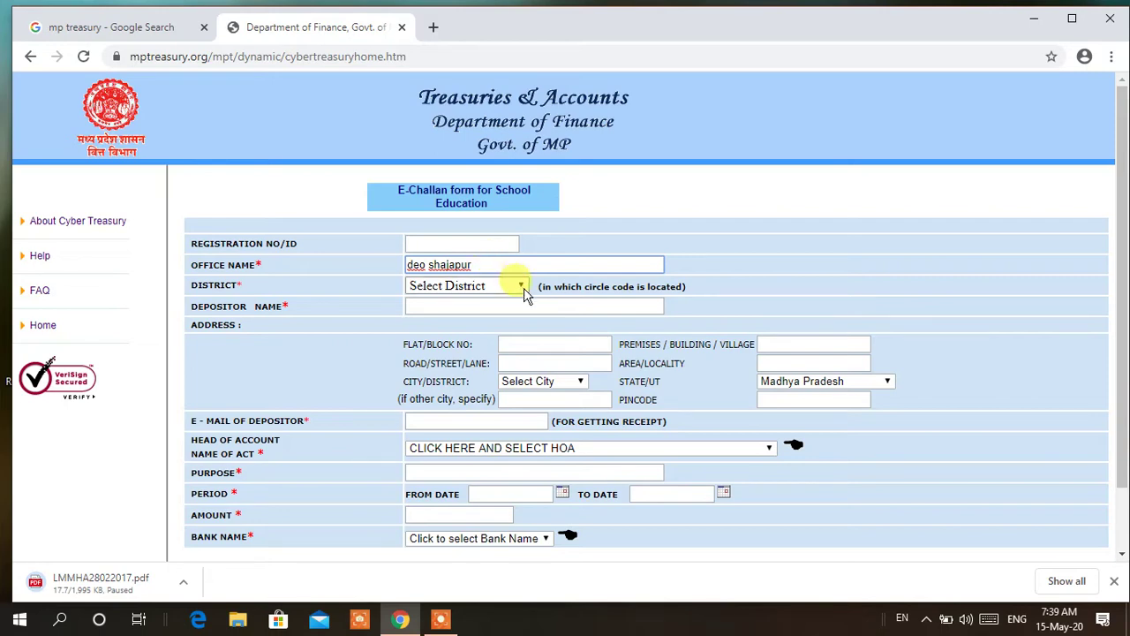
click(521, 287)
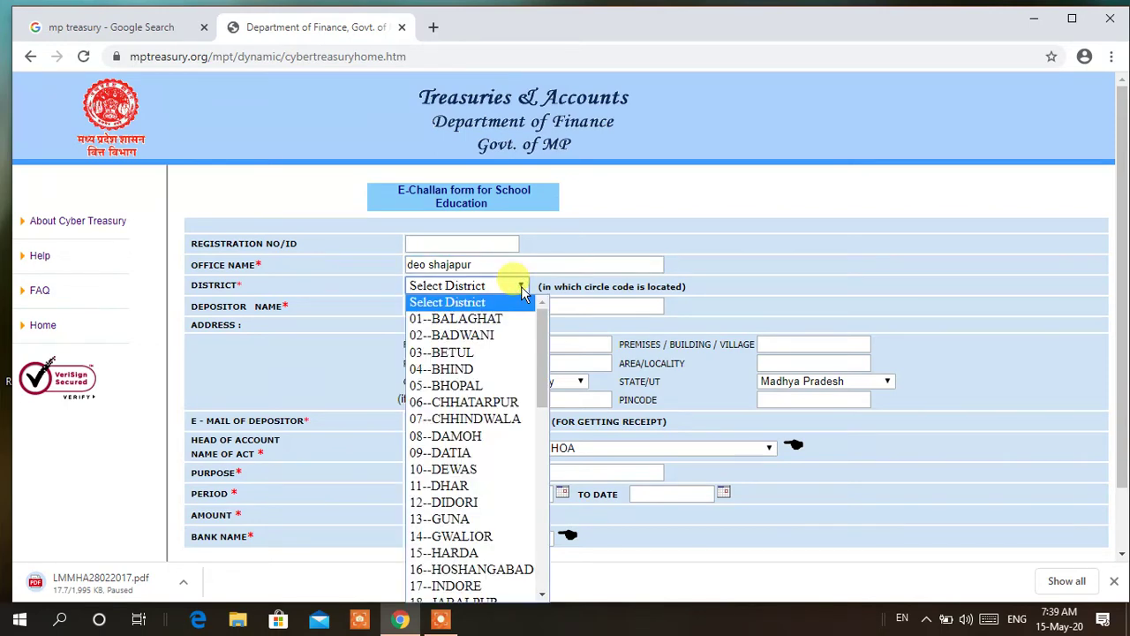
scroll(508, 371, down, 4)
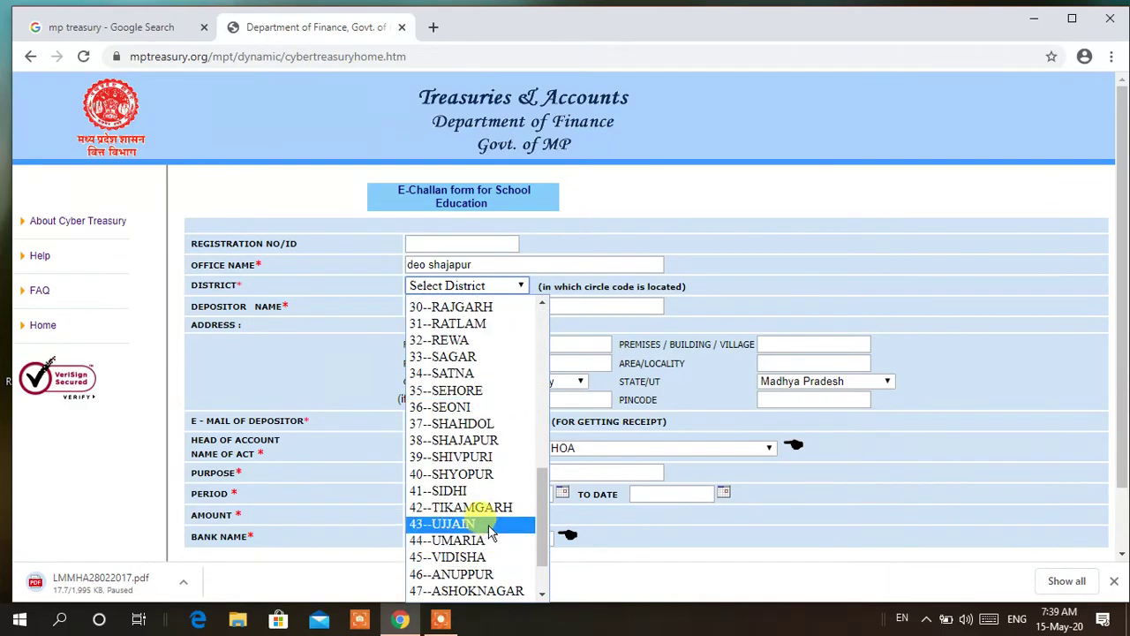
click(481, 441)
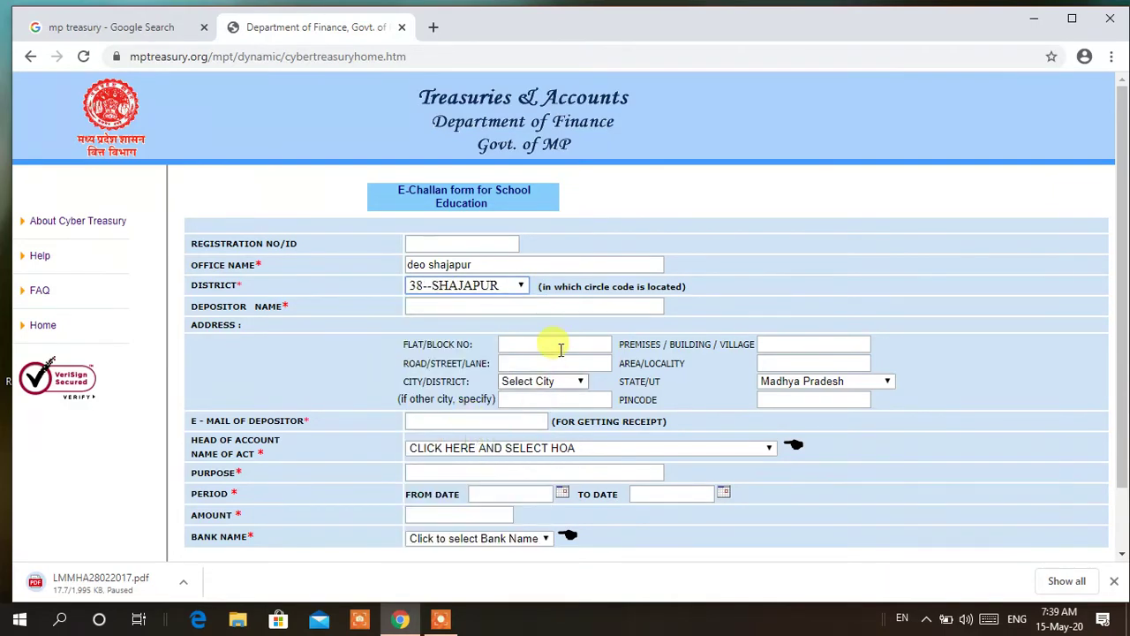
click(494, 306)
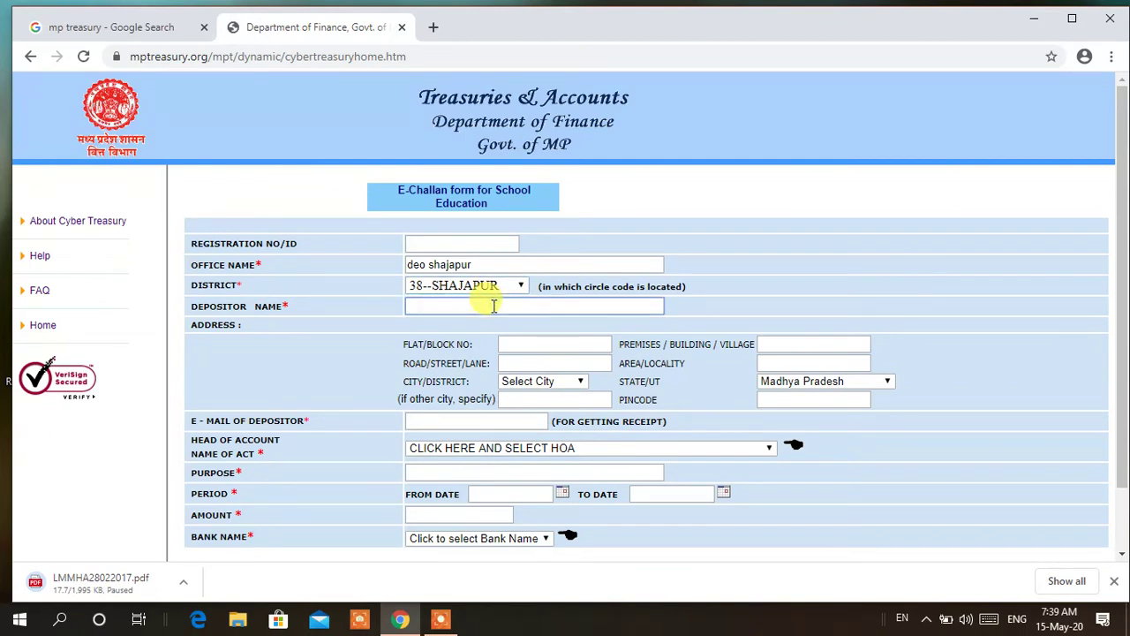
text(rajesh)
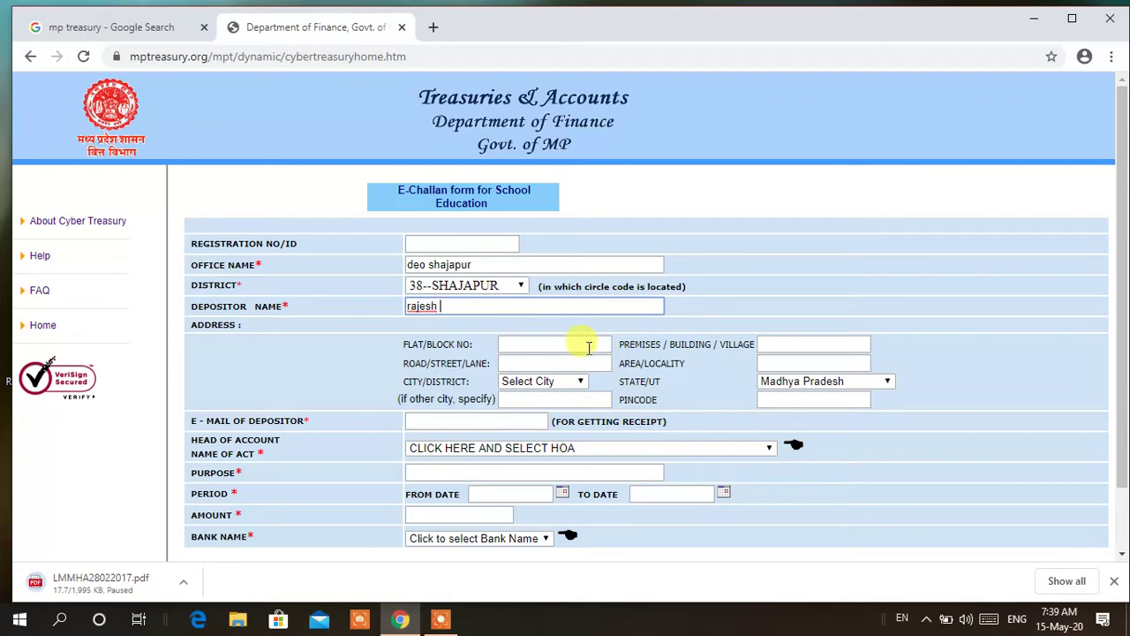
scroll(641, 393, down, 1)
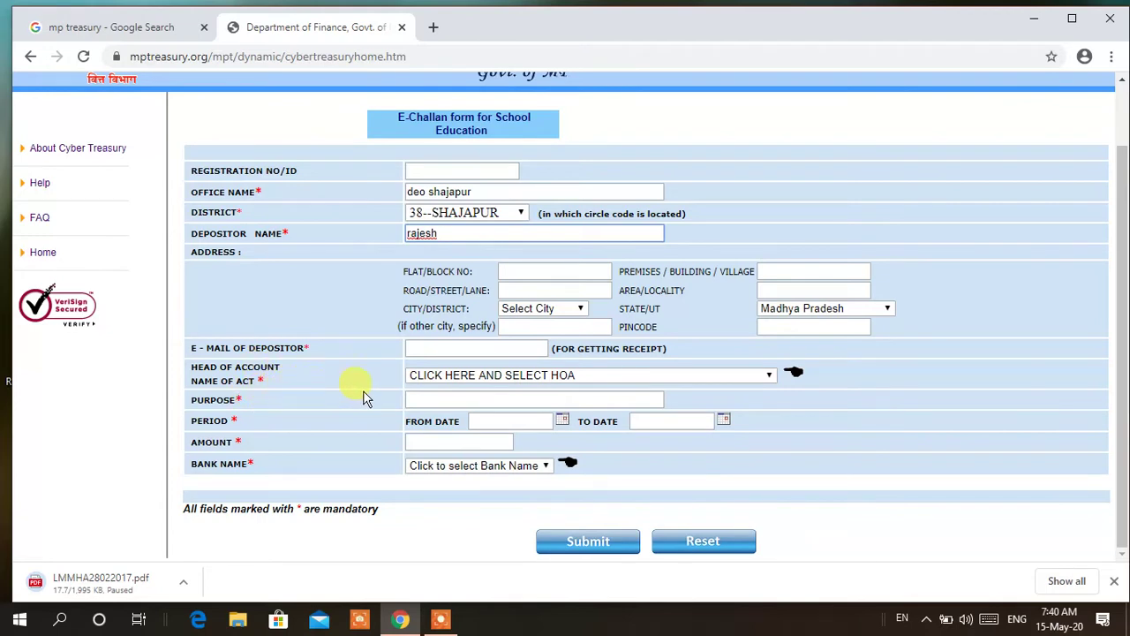
click(486, 378)
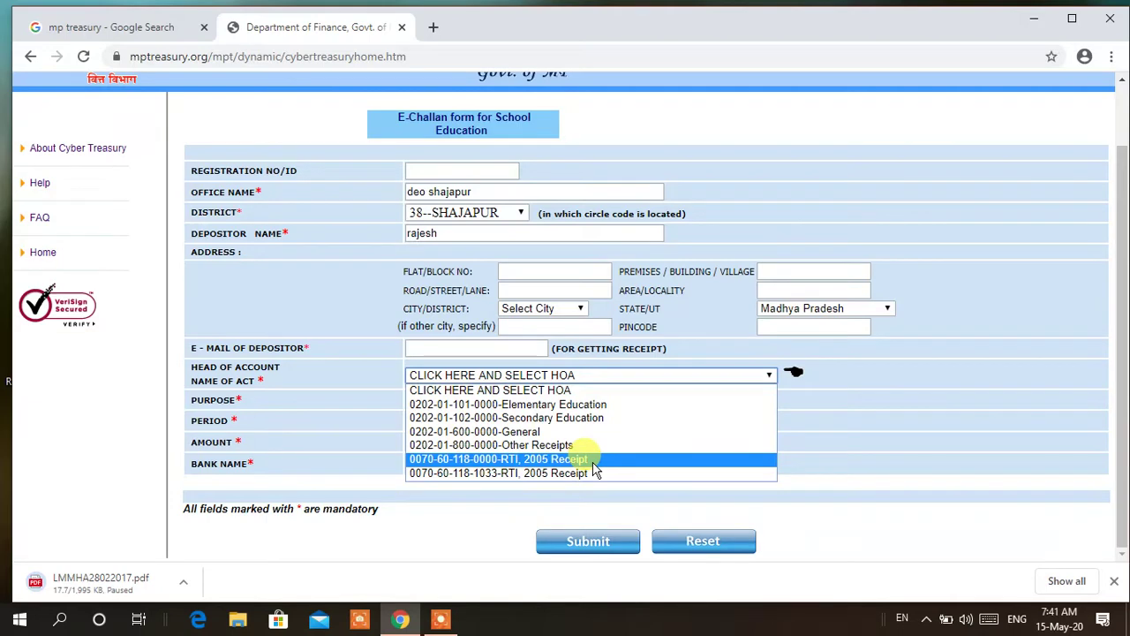
click(594, 463)
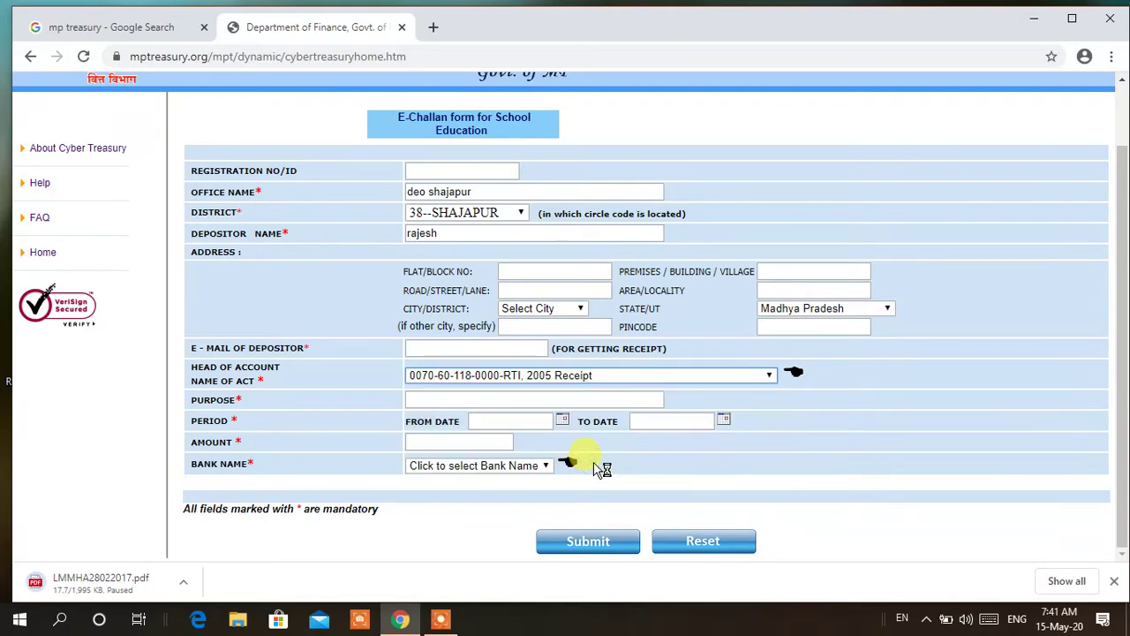
click(536, 400)
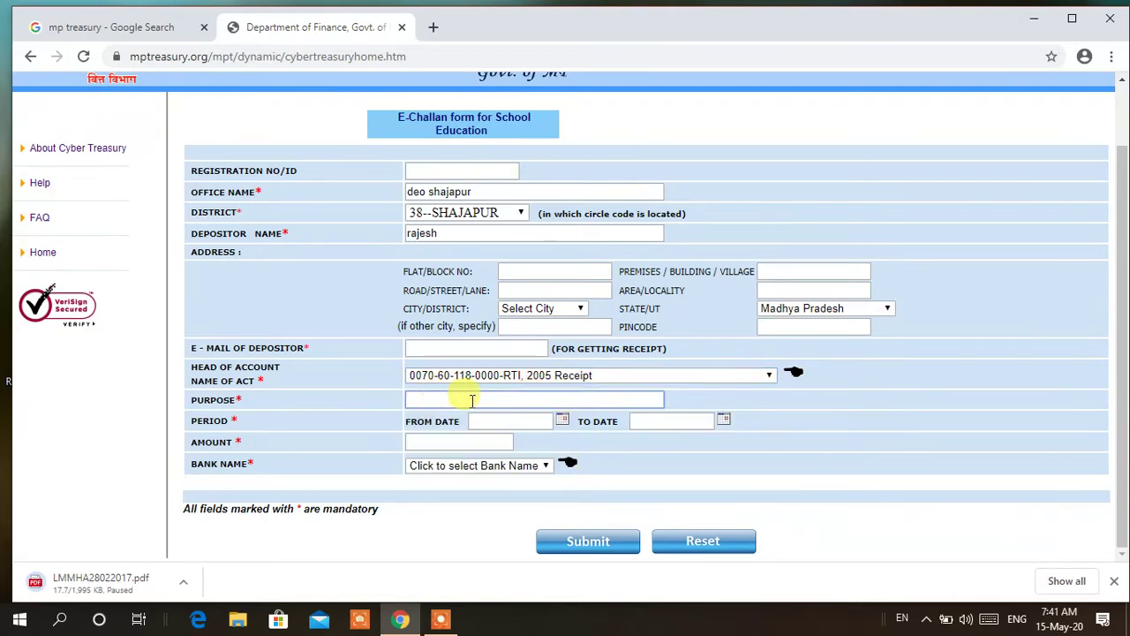
click(519, 376)
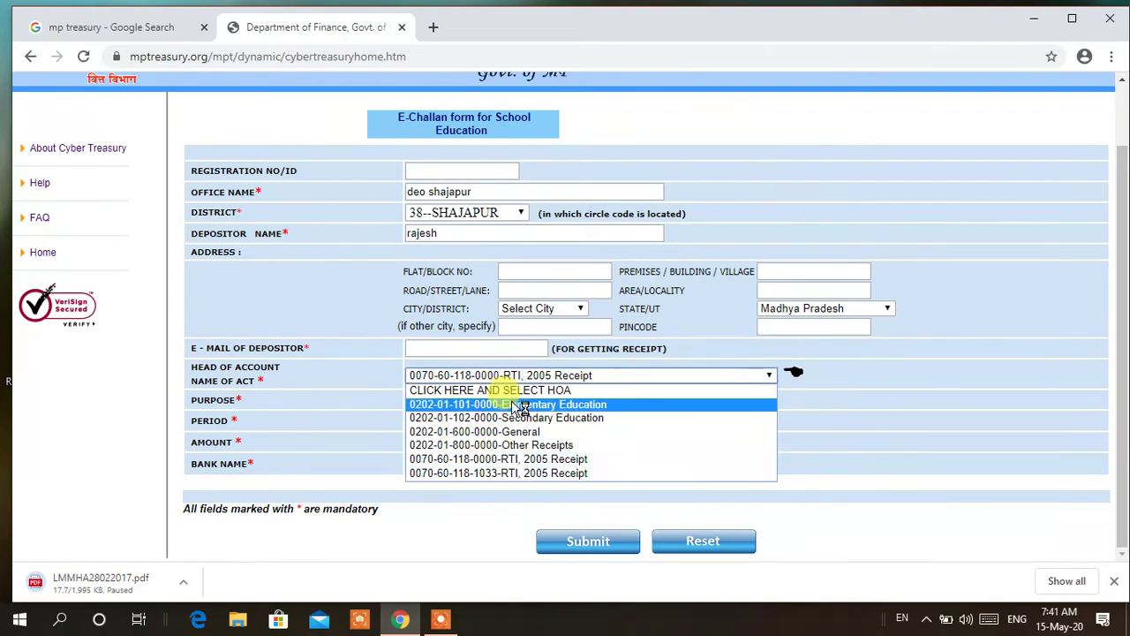
click(499, 405)
click(506, 399)
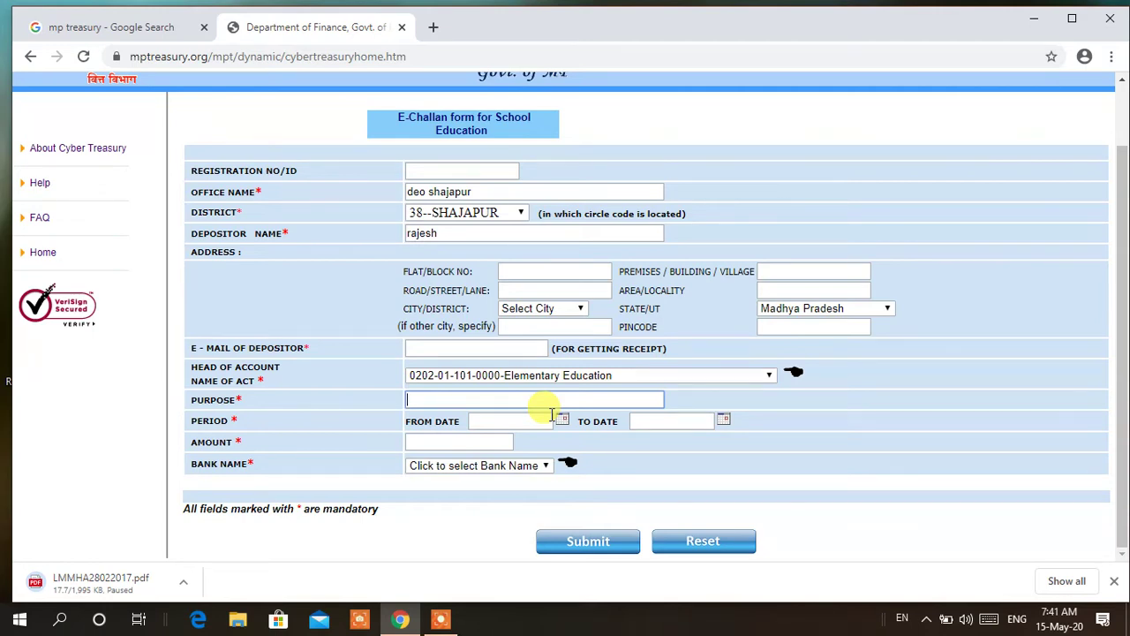
Select the Amount field, then drop down the Bank Name list of payment banks
click(458, 443)
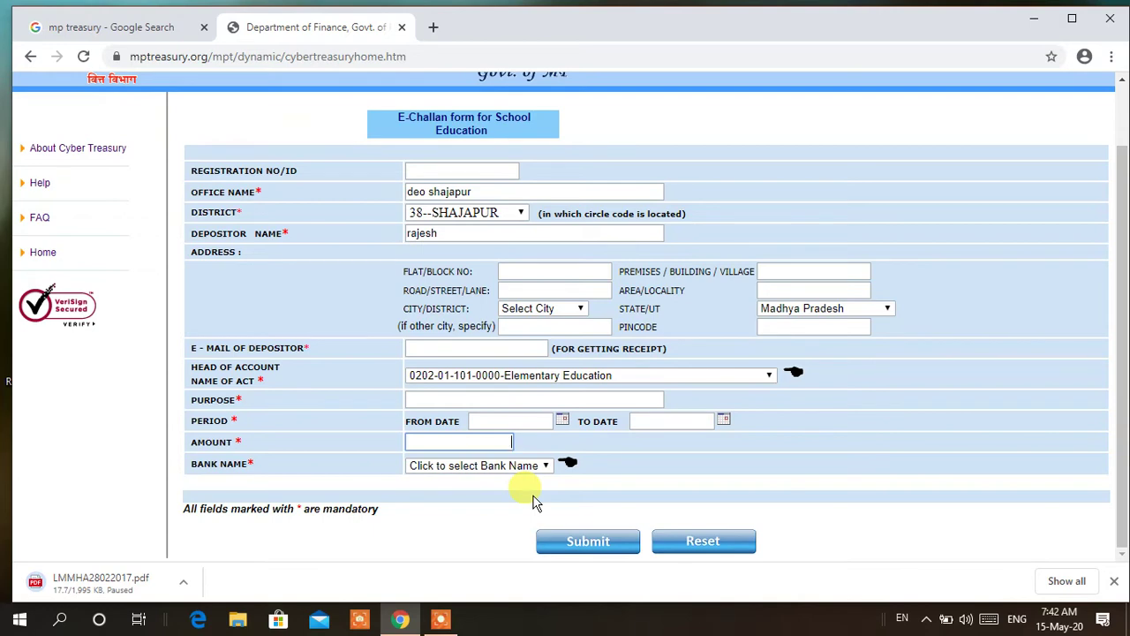
click(542, 467)
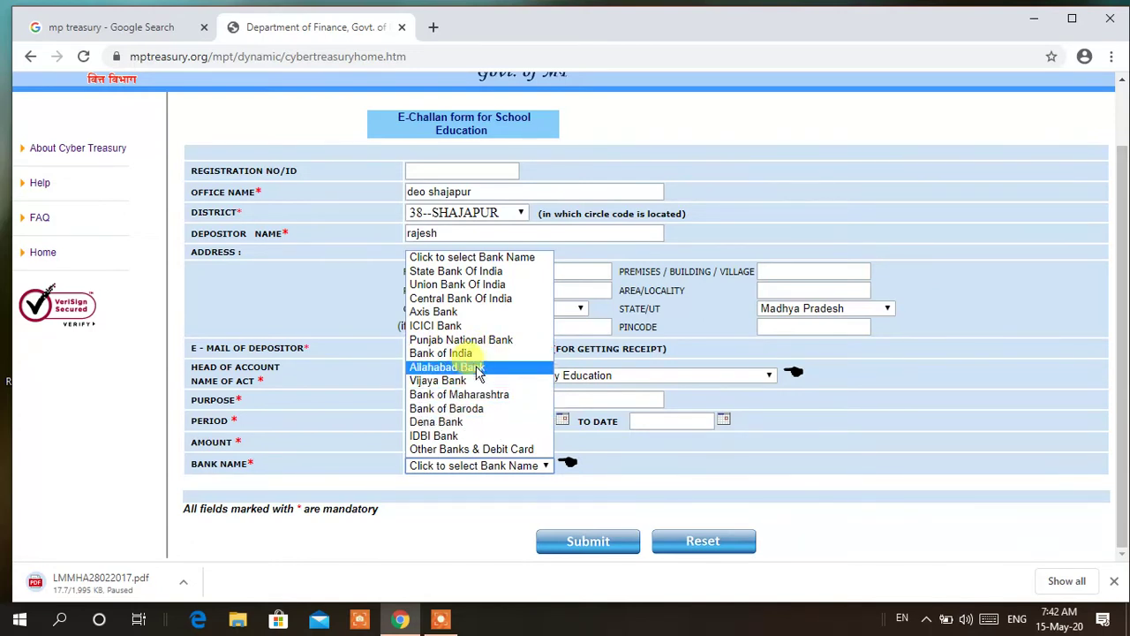
Choose 'Other Banks & Debit Card' as the challan's bank name
click(487, 449)
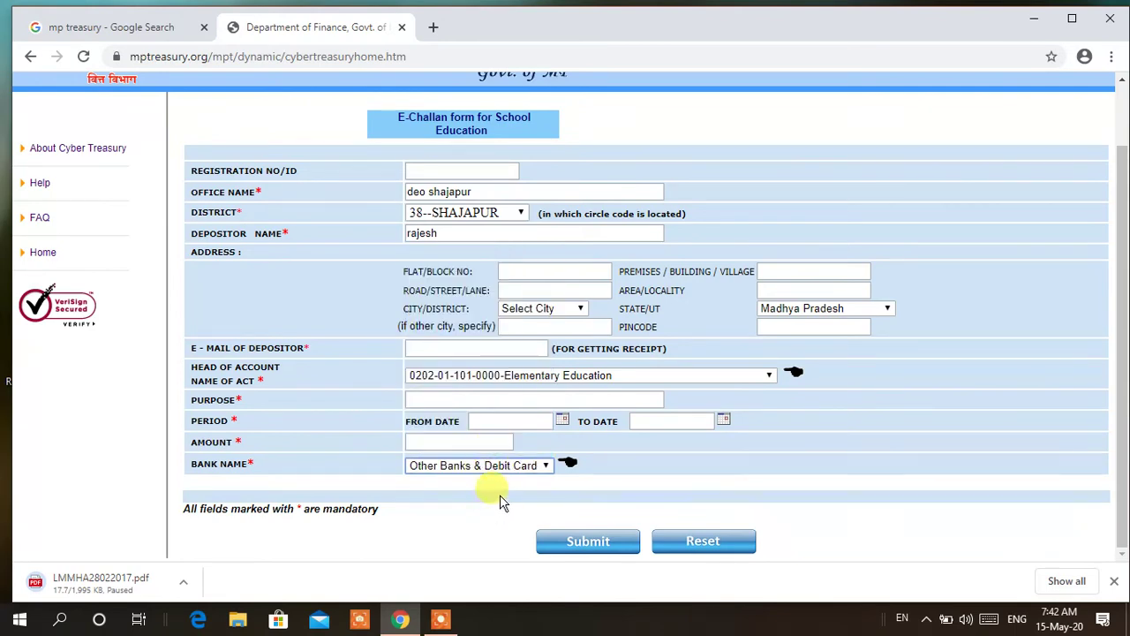
Enter registration number 101 and the depositor's e-mail address on the challan
click(441, 170)
text(101)
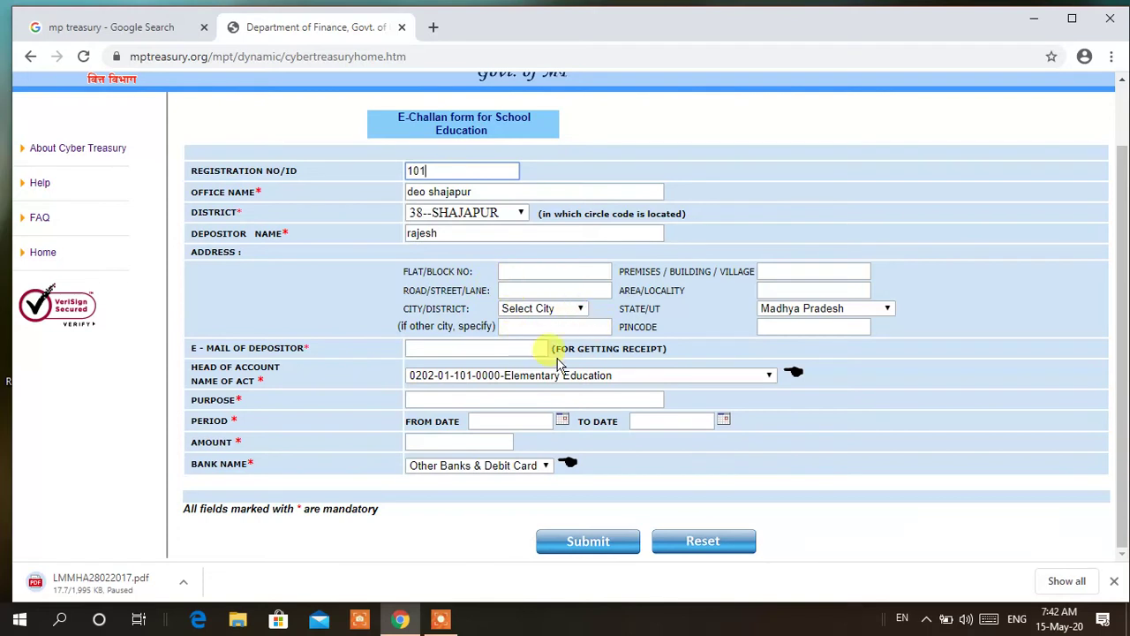
click(468, 348)
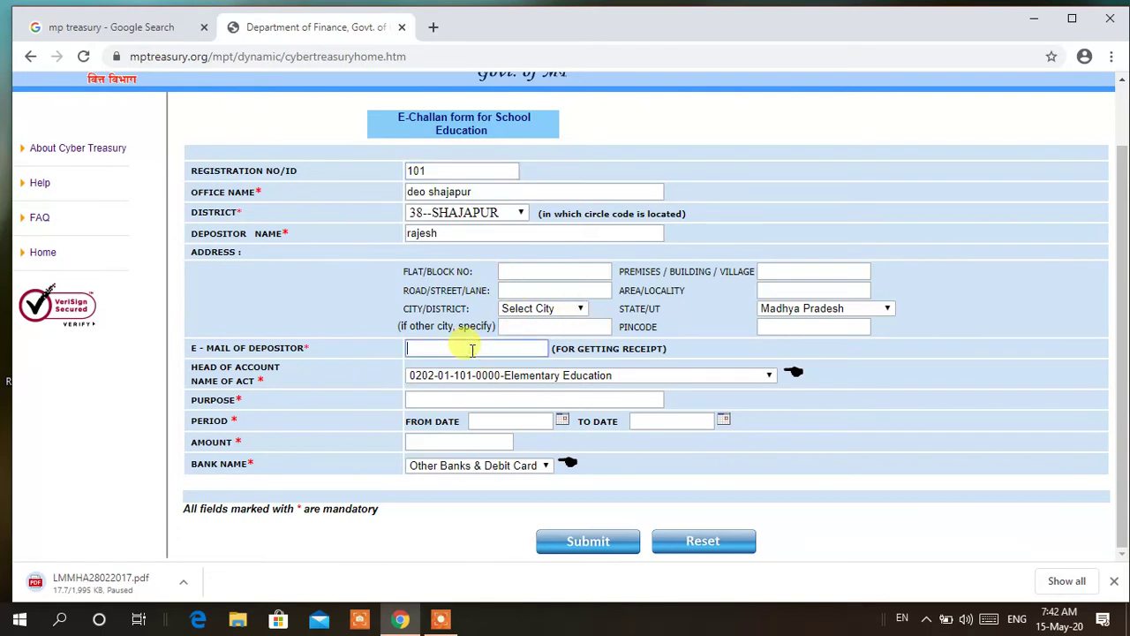
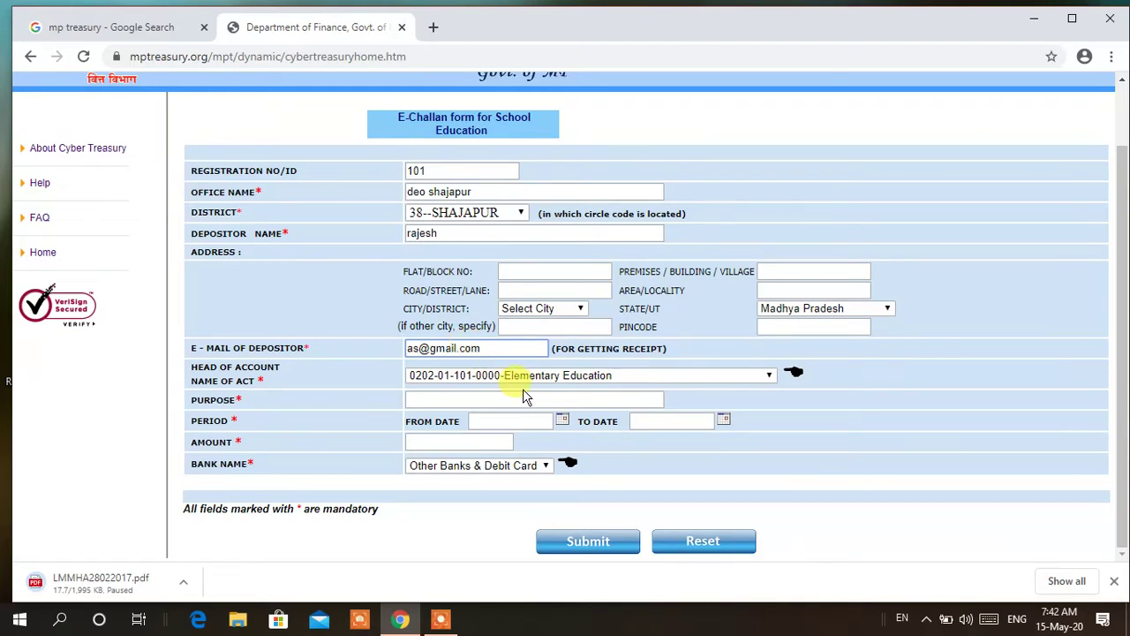
click(567, 399)
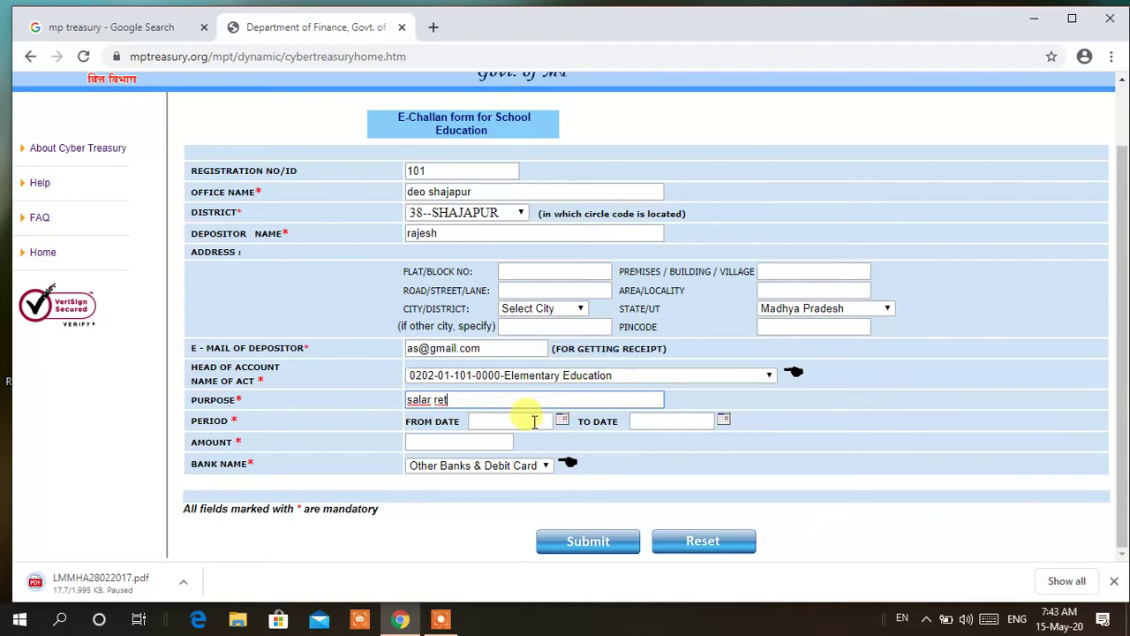
Set the period from 15-05-2020 to 15-05-2020 and enter amount 100, then submit the challan
click(563, 421)
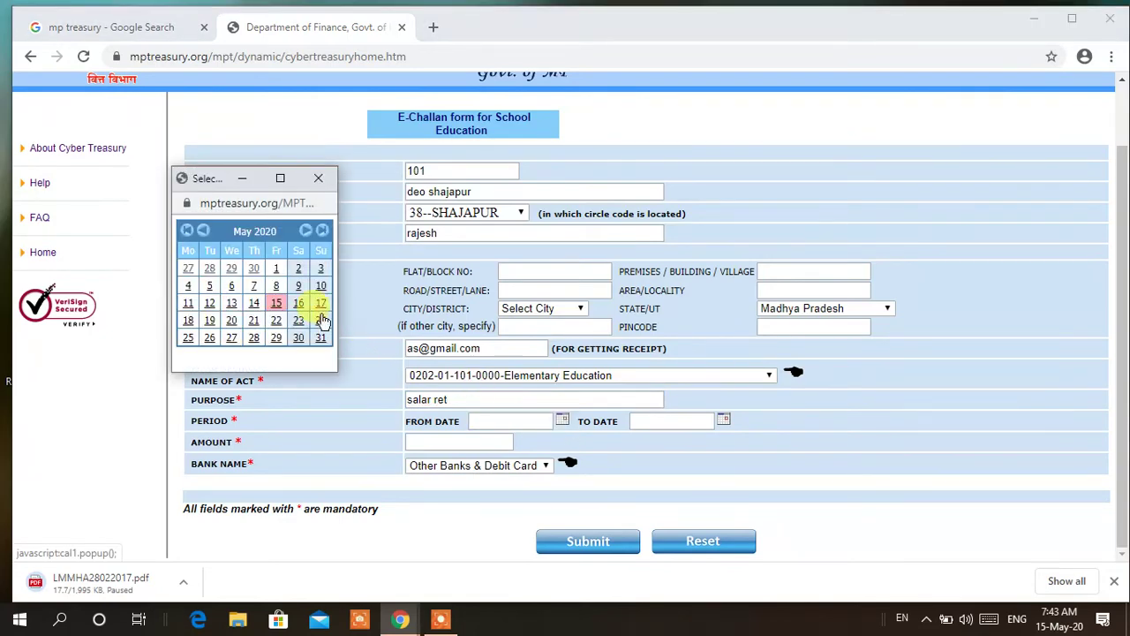
click(277, 303)
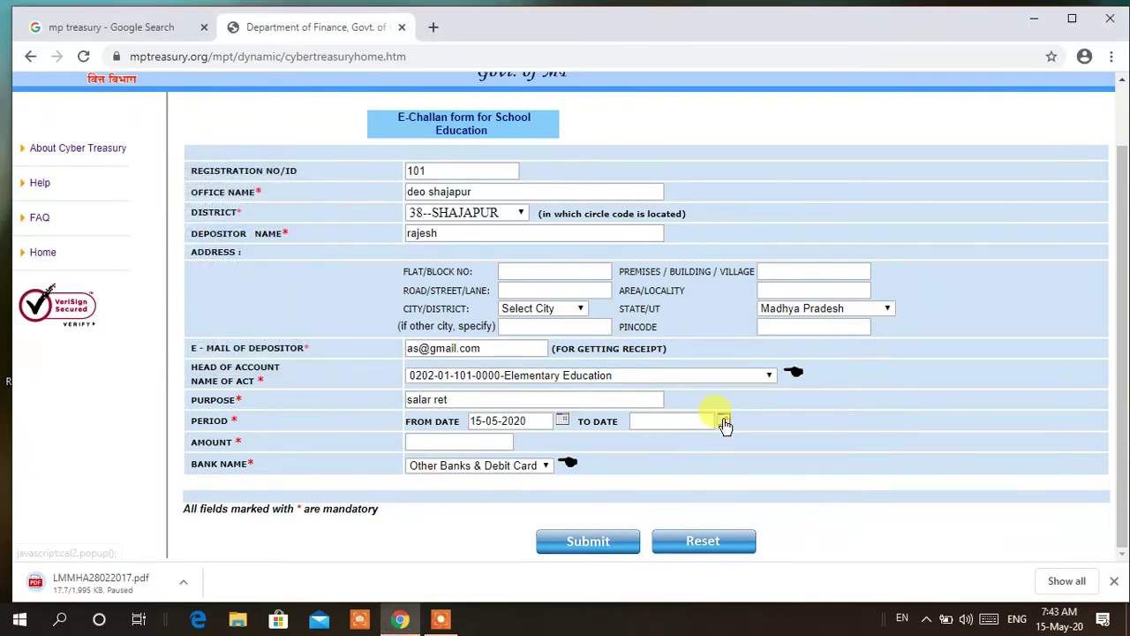
click(723, 420)
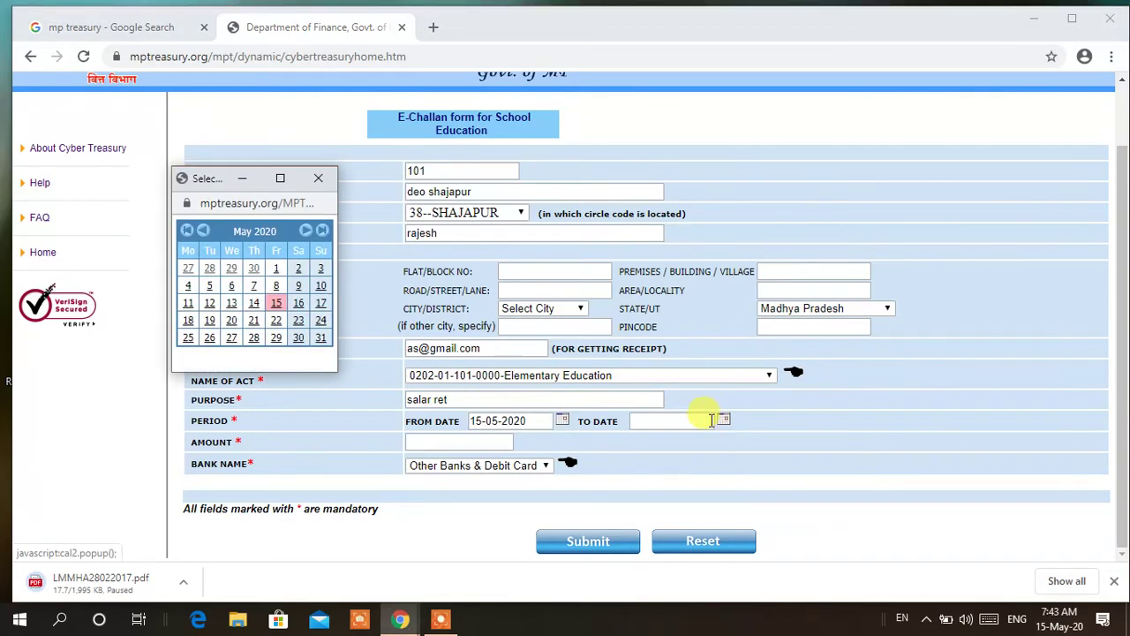
click(277, 303)
click(477, 444)
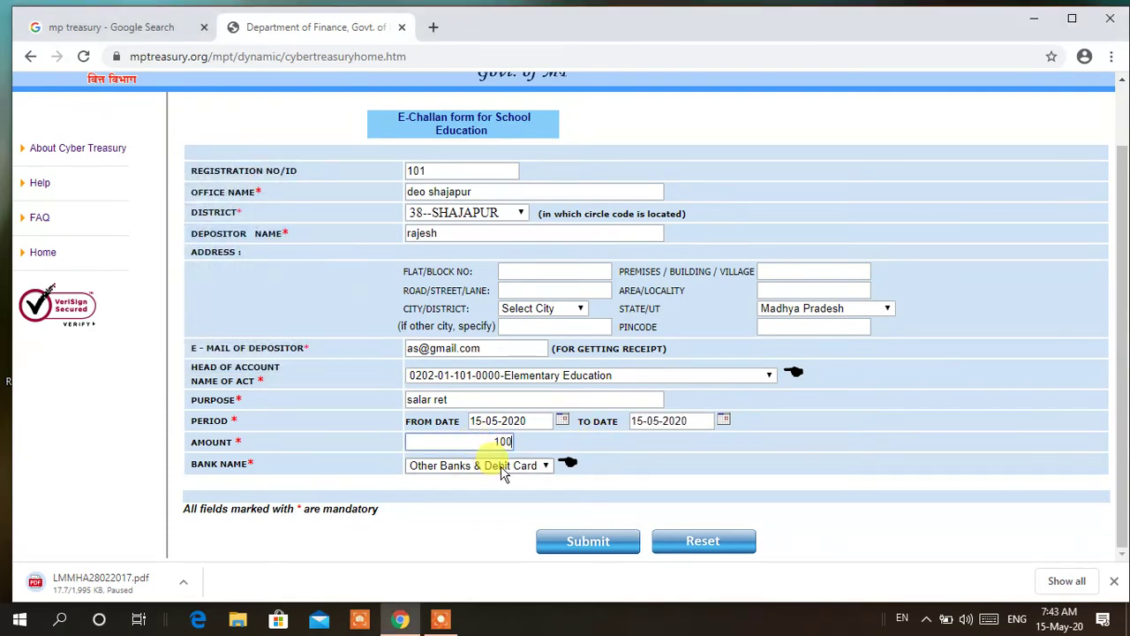
click(586, 546)
Enter the displayed captcha code and confirm the verified challan details
scroll(441, 336, down, 1)
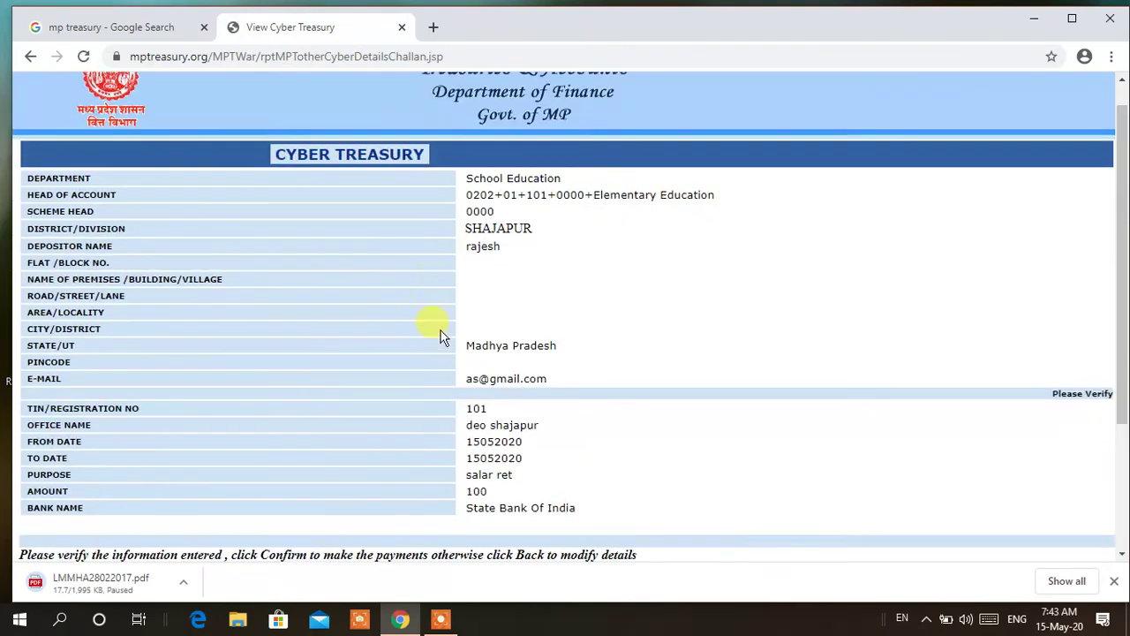
scroll(441, 336, down, 1)
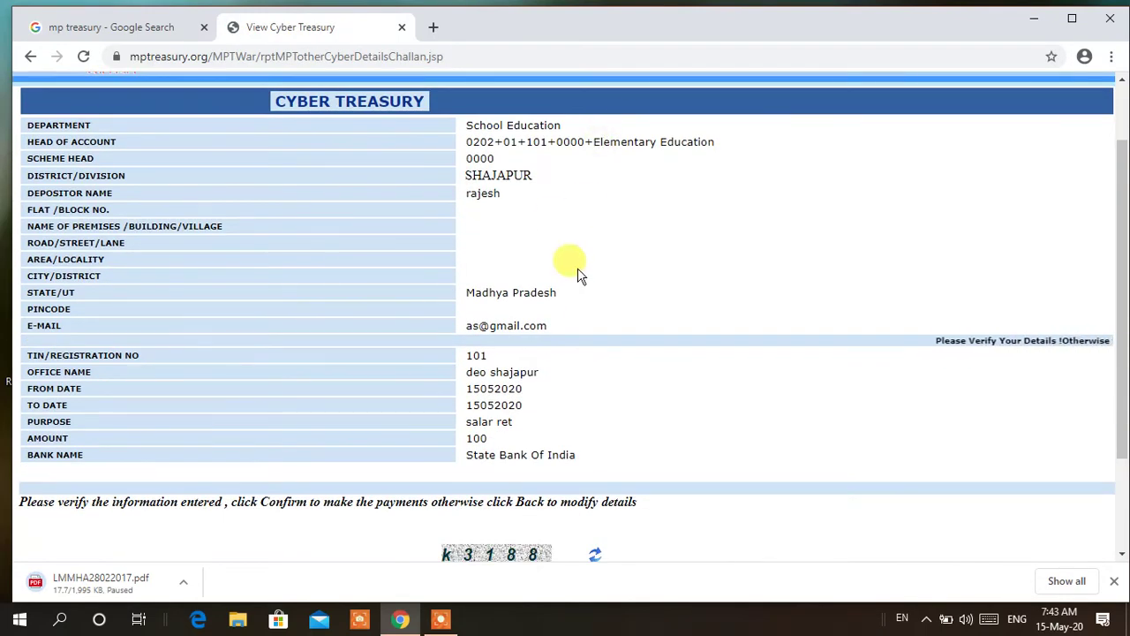
scroll(580, 282, down, 2)
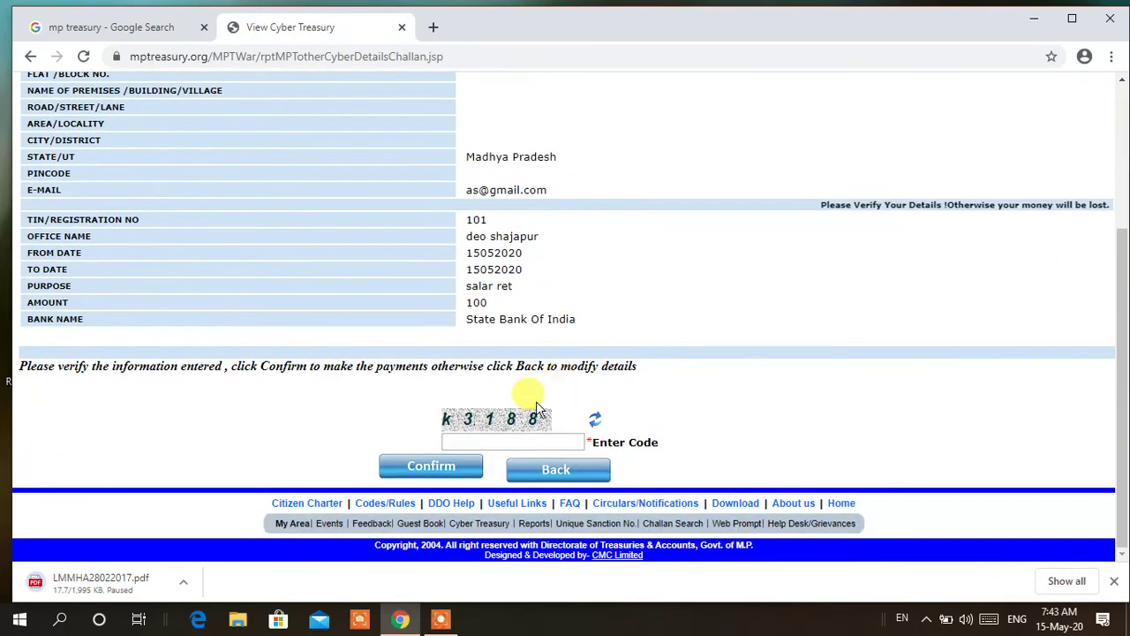
click(484, 441)
text(k)
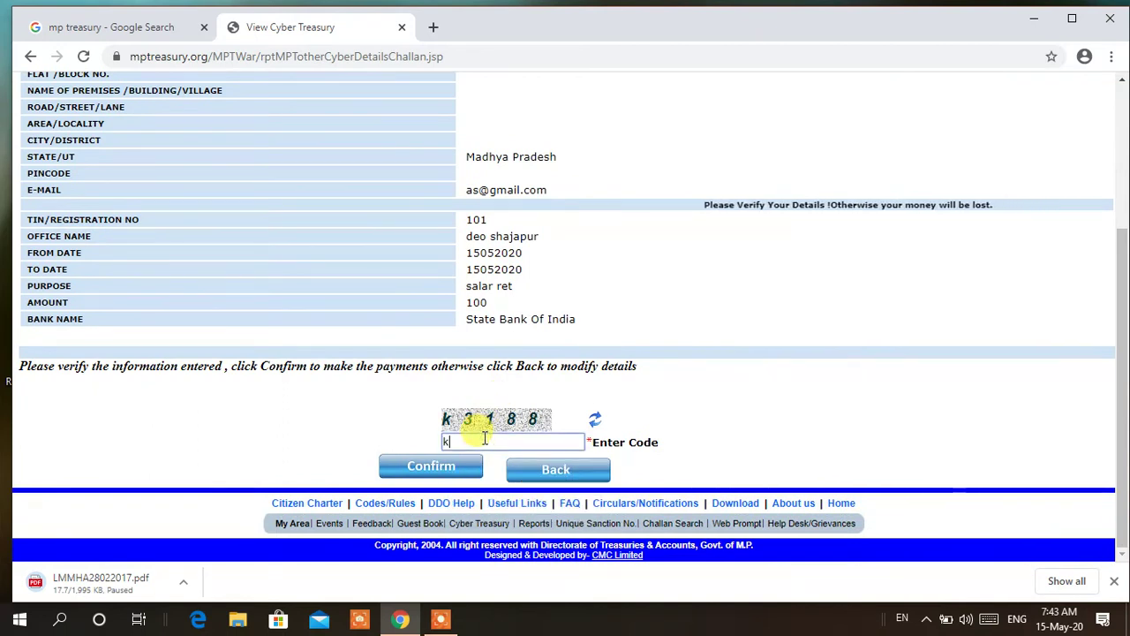
text(318)
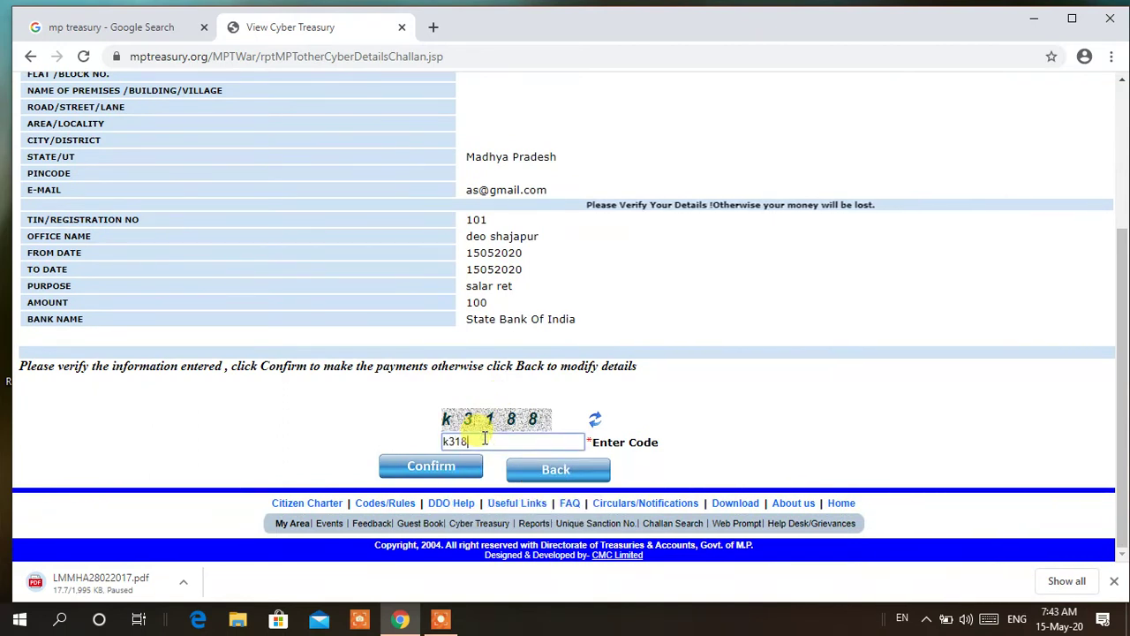
text(8)
click(456, 462)
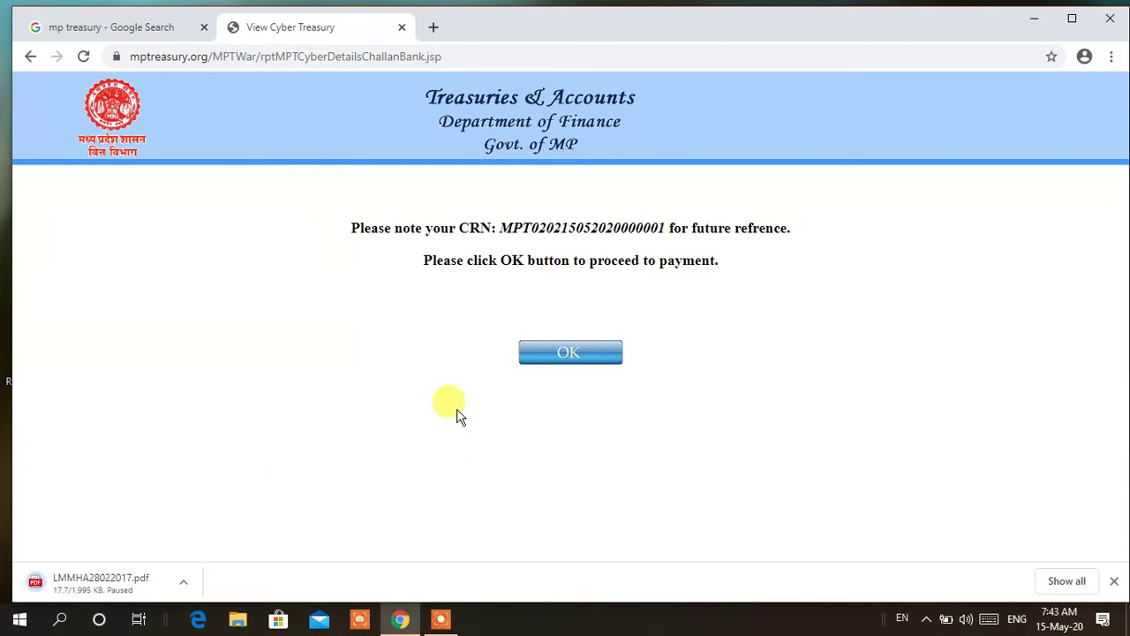
Try copying the CRN, dismiss the copy-disabled alert, and search Windows for Paint
drag(499, 228, 661, 232)
key(ctrl+c)
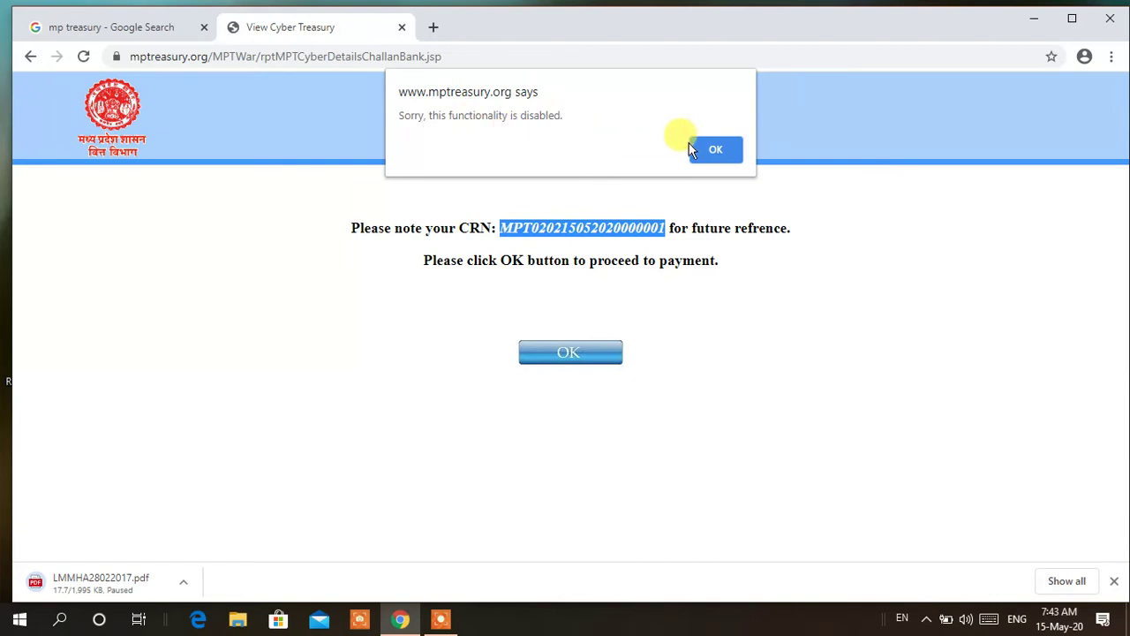
click(711, 150)
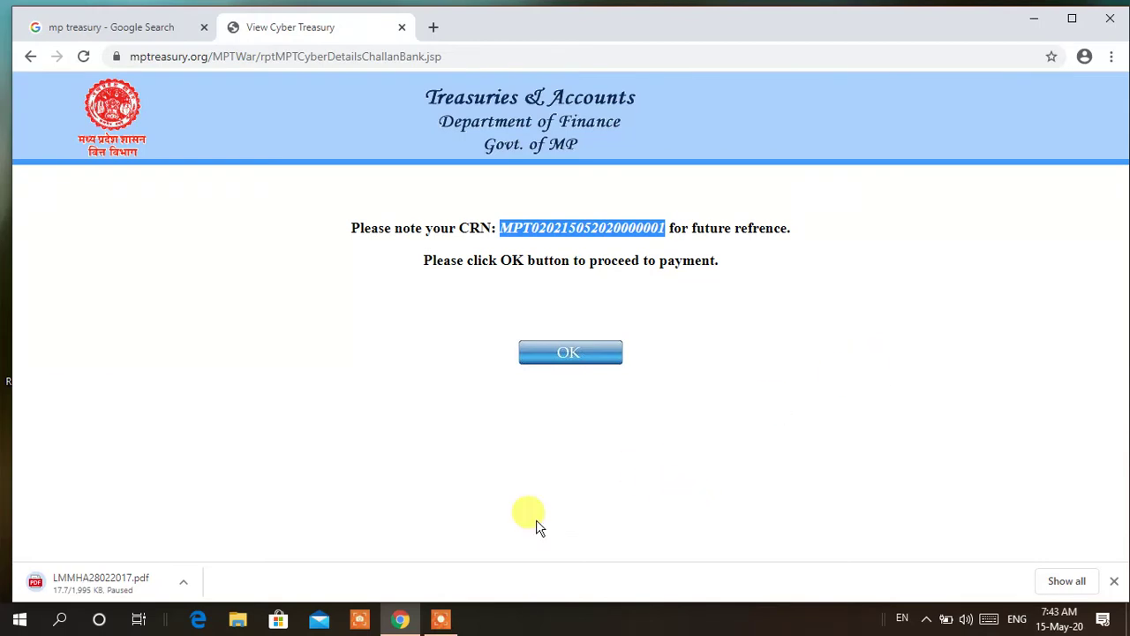
key(super)
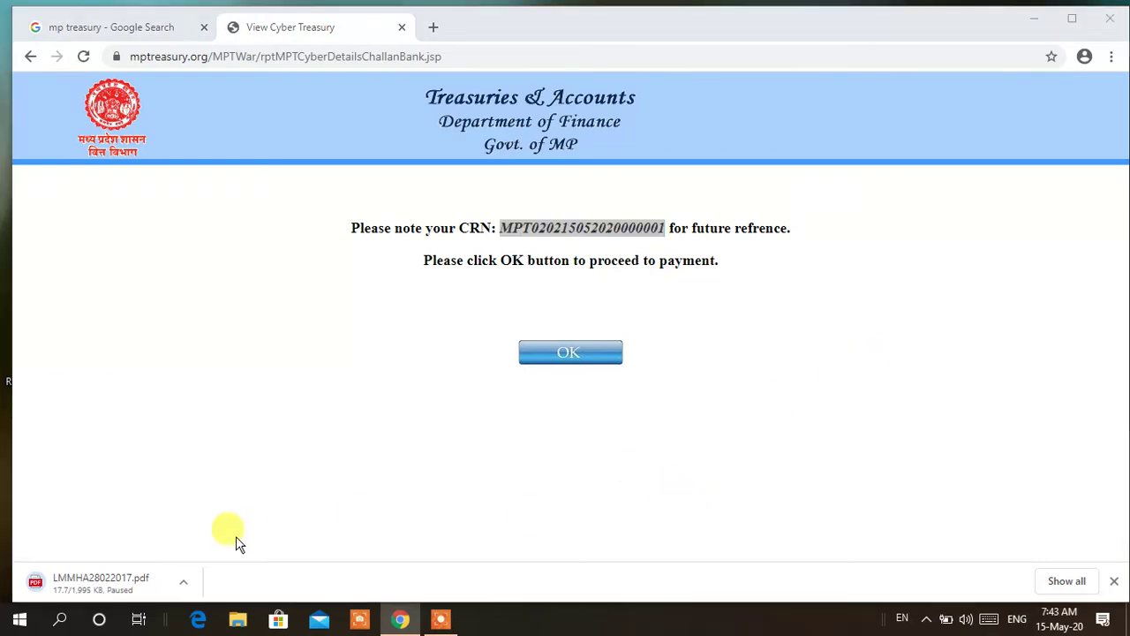
text(pain)
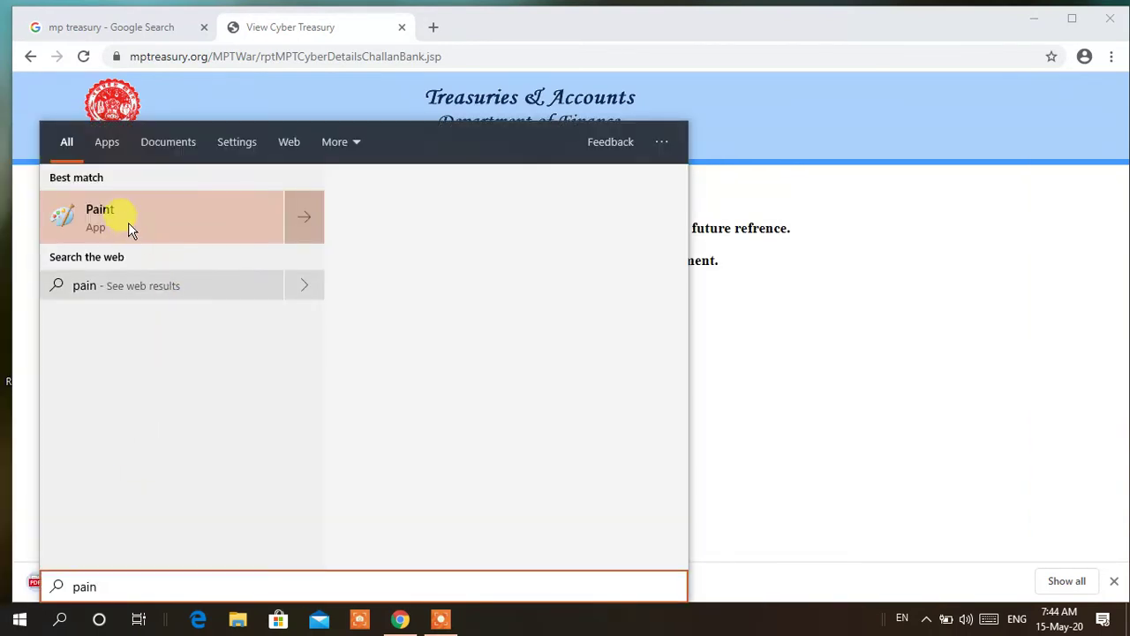
Paste the CRN page screenshot into a new Paint canvas, then bring the treasury page back
click(207, 239)
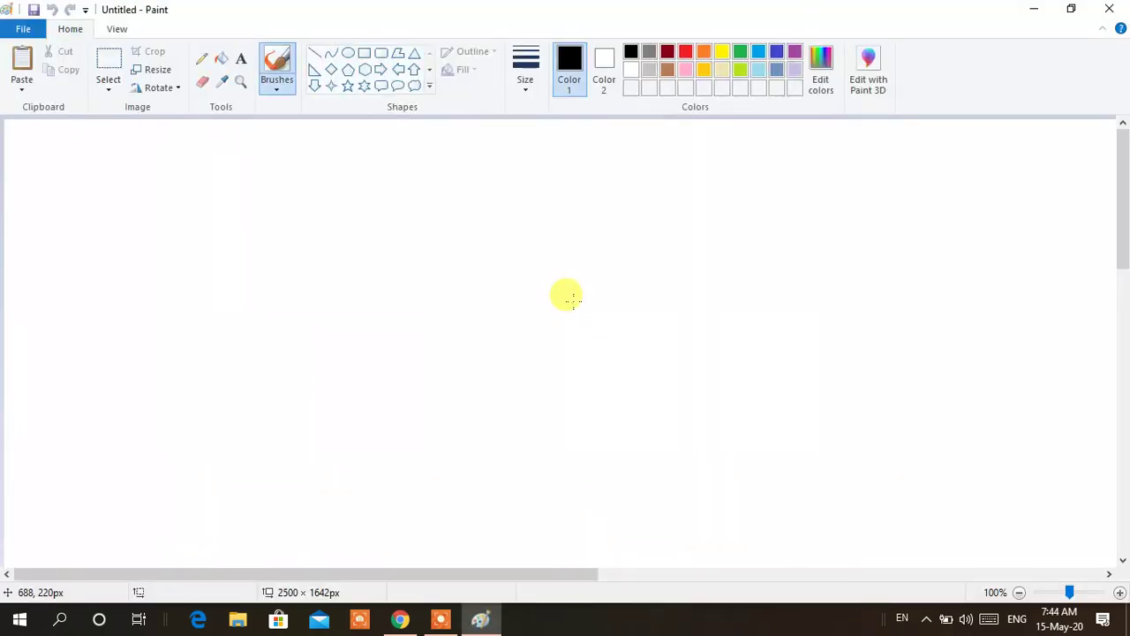
key(ctrl+v)
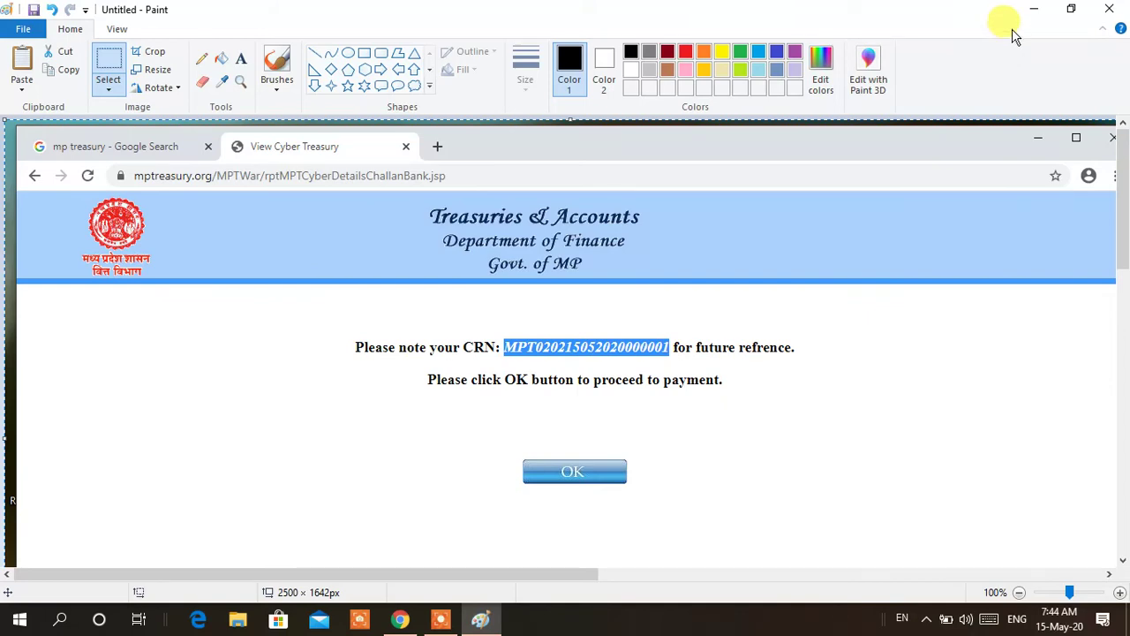
click(1034, 9)
click(712, 324)
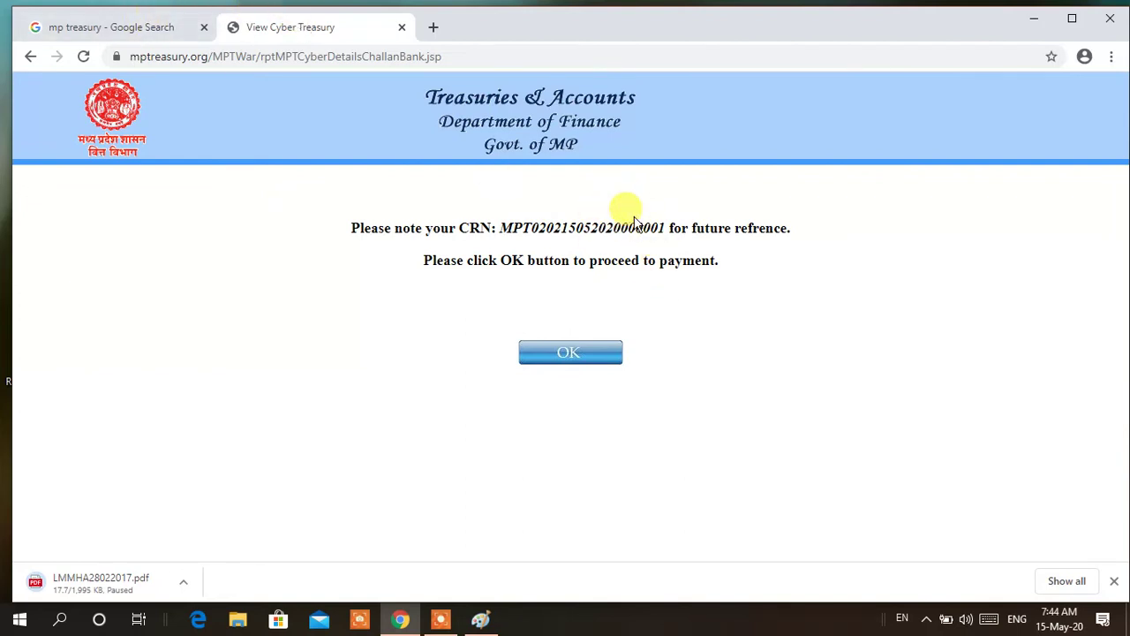
Open the M.P. Treasury site from the Google results and go to its Challan Search page
click(130, 29)
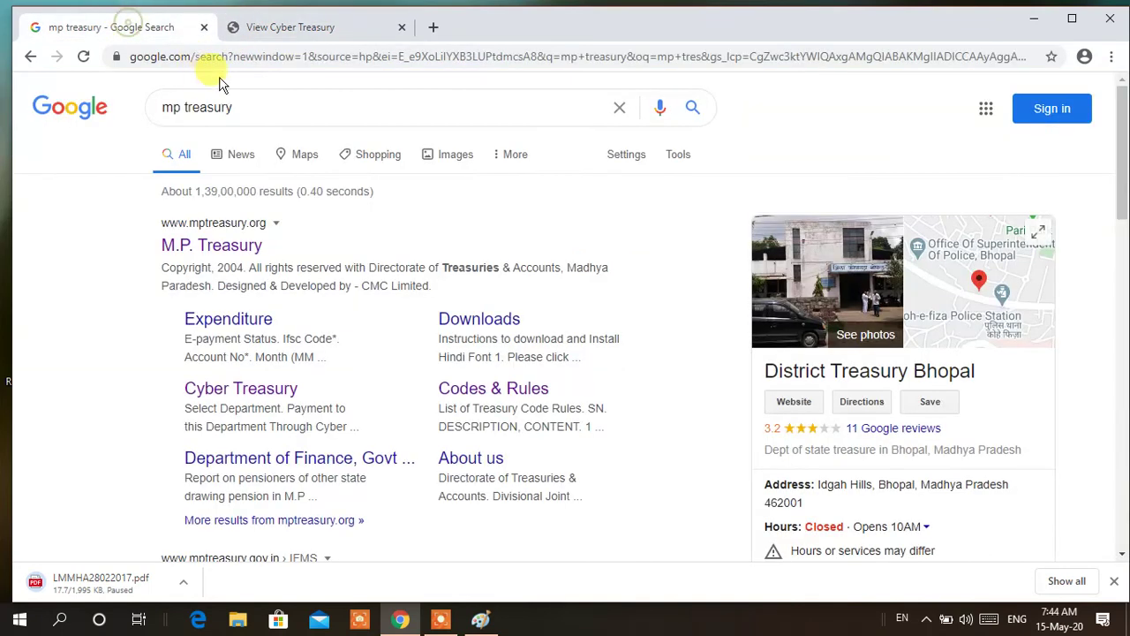
click(219, 247)
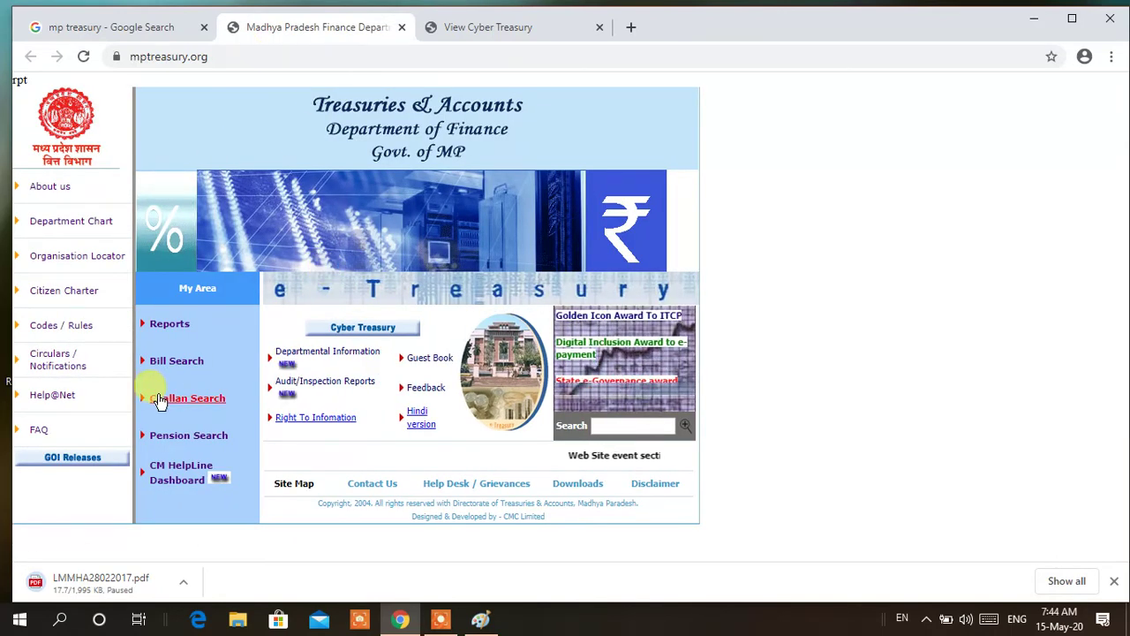
click(202, 406)
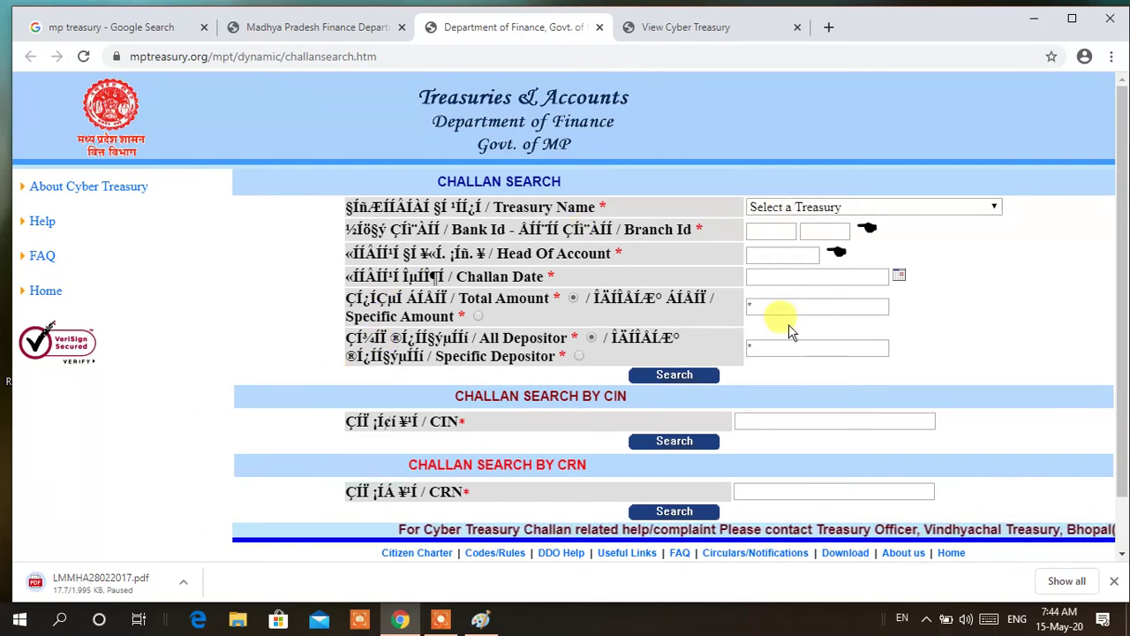
Choose treasury 020 on the Challan Search page and start entering a CRN
click(827, 210)
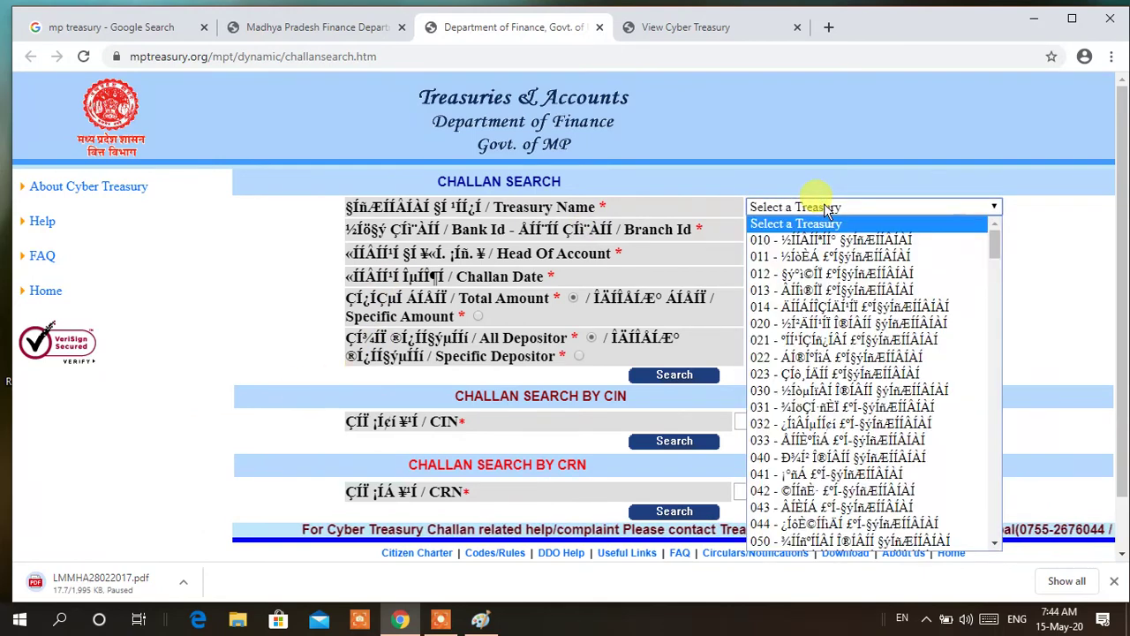
click(836, 324)
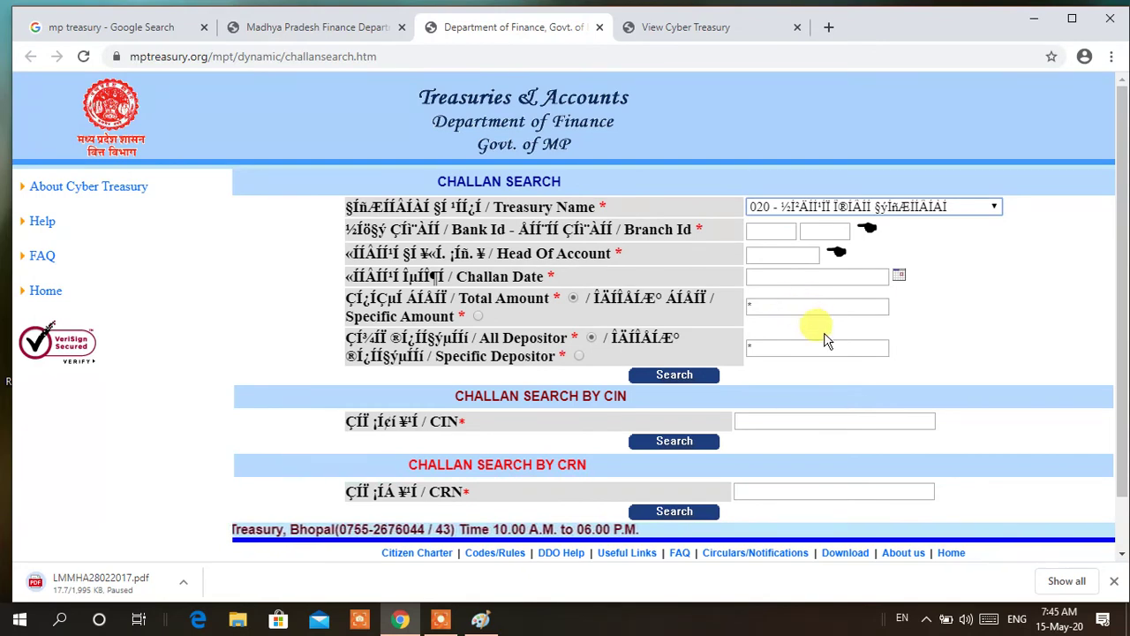
scroll(797, 334, down, 1)
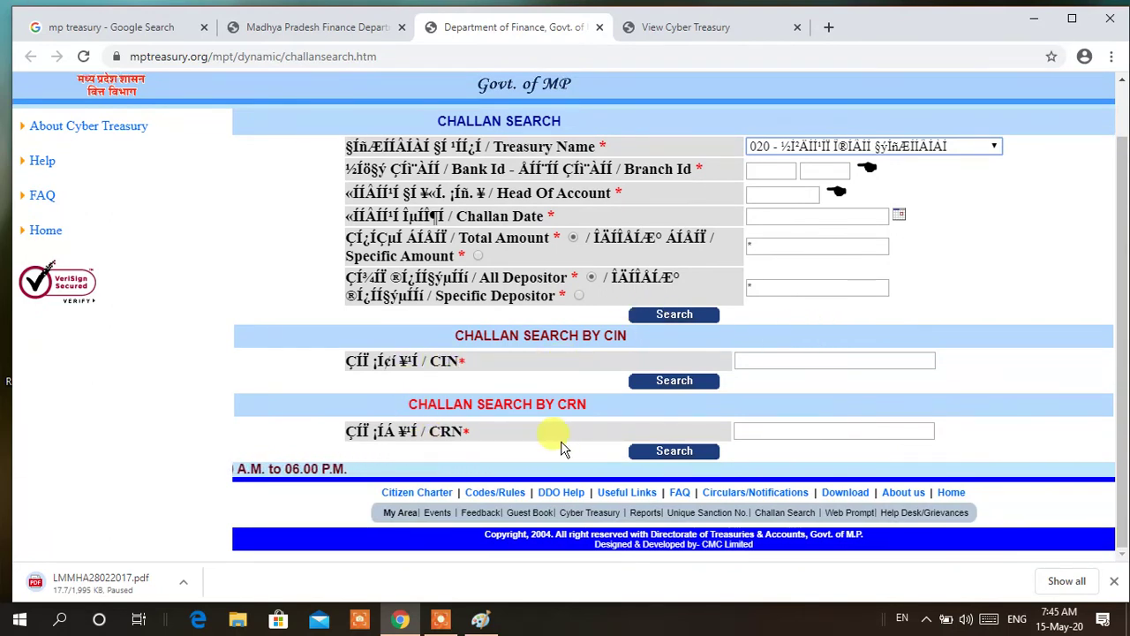
click(783, 431)
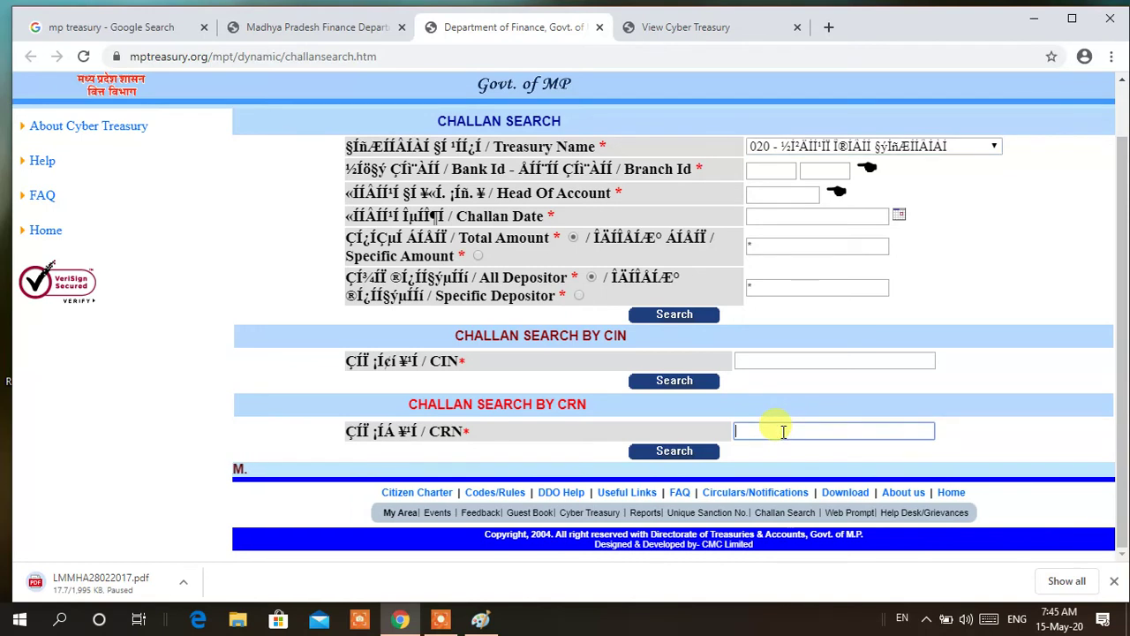
Check the tab with the issued CRN, then return to the e-Treasury home page tab
click(722, 33)
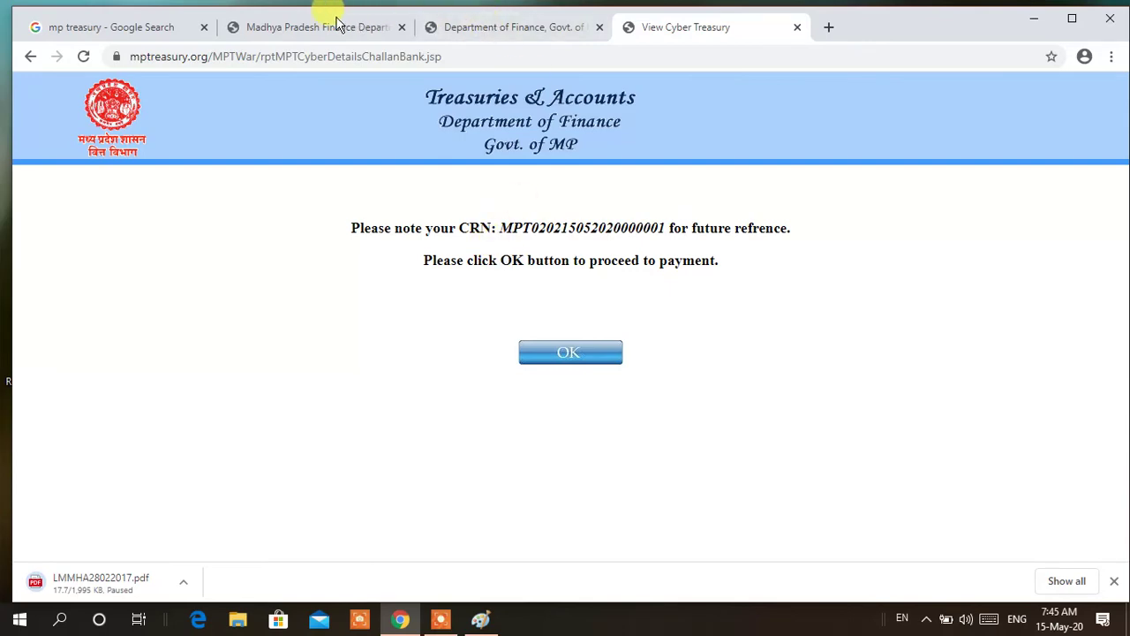
click(291, 31)
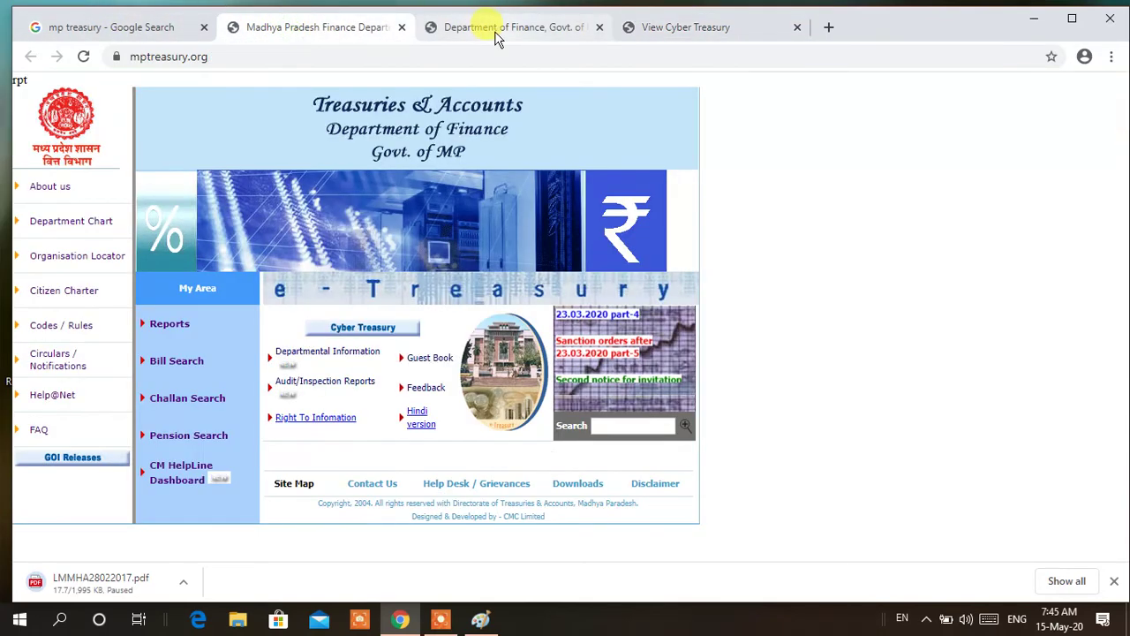
click(499, 30)
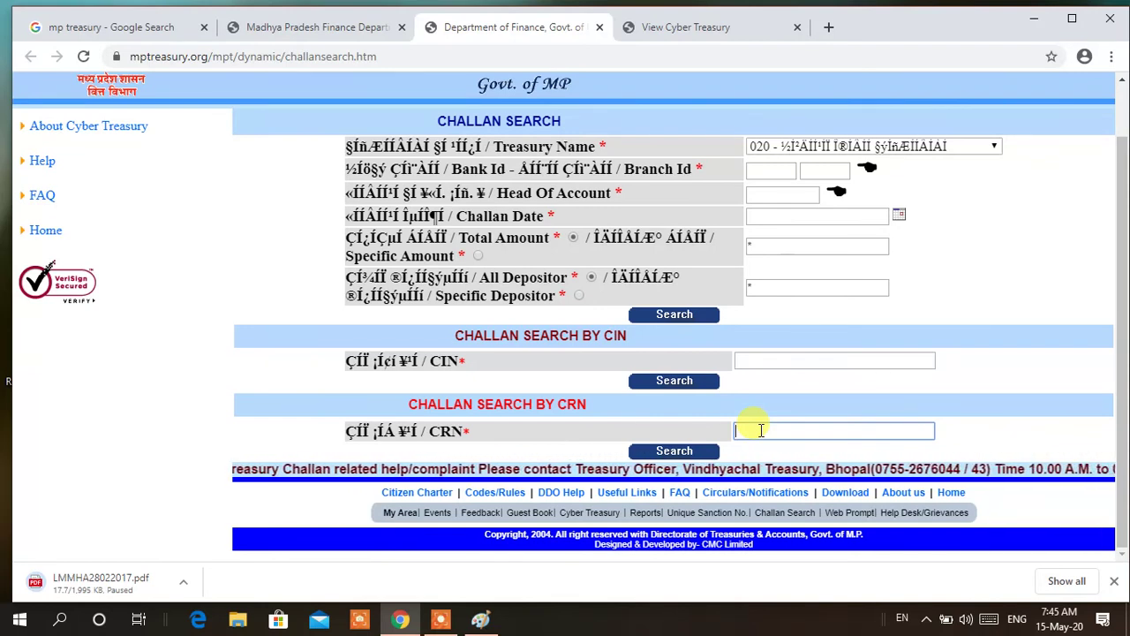
scroll(855, 361, up, 2)
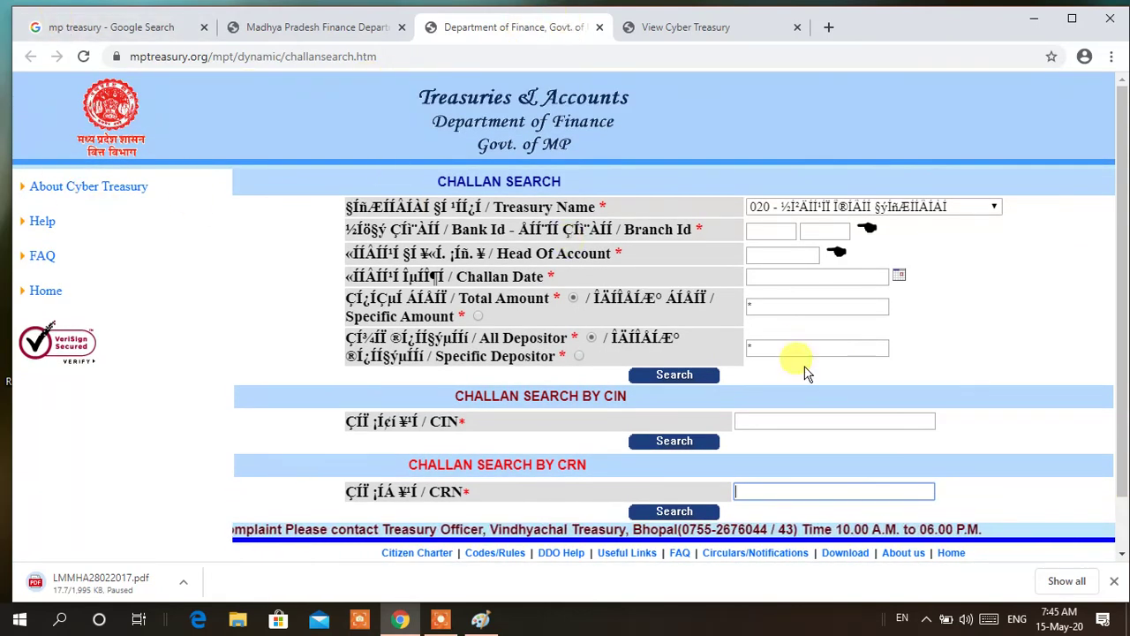
click(314, 27)
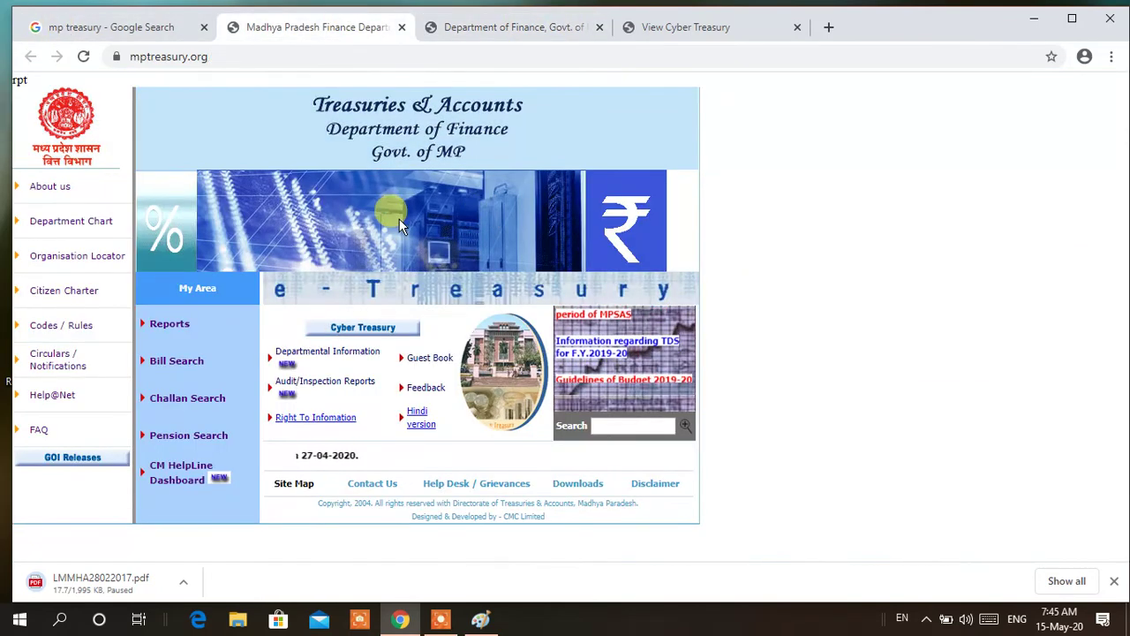
Open the Cyber Treasury department list and choose NPS Contribution
click(355, 328)
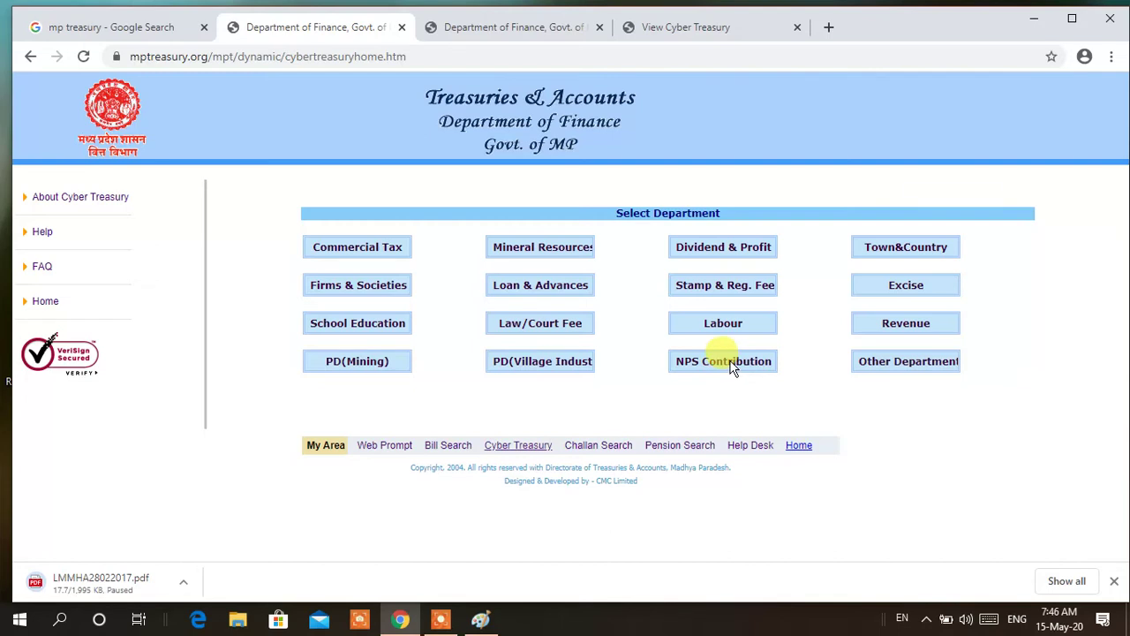
click(730, 368)
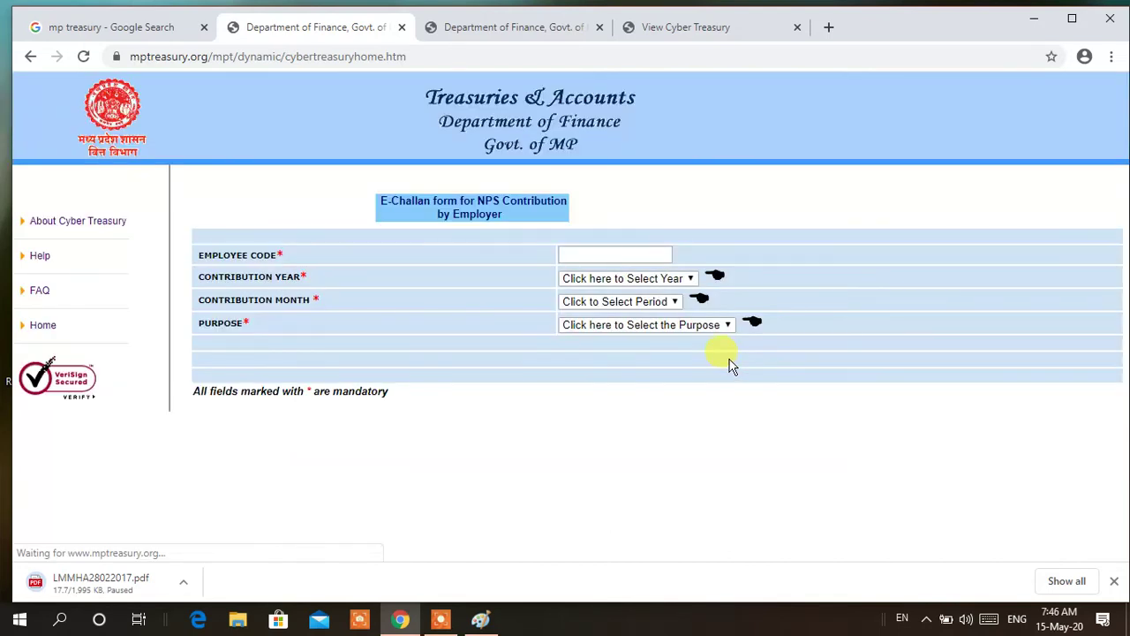
Set the NPS e-challan to year 2019, month March, purpose Contribution, then go back to departments
click(651, 252)
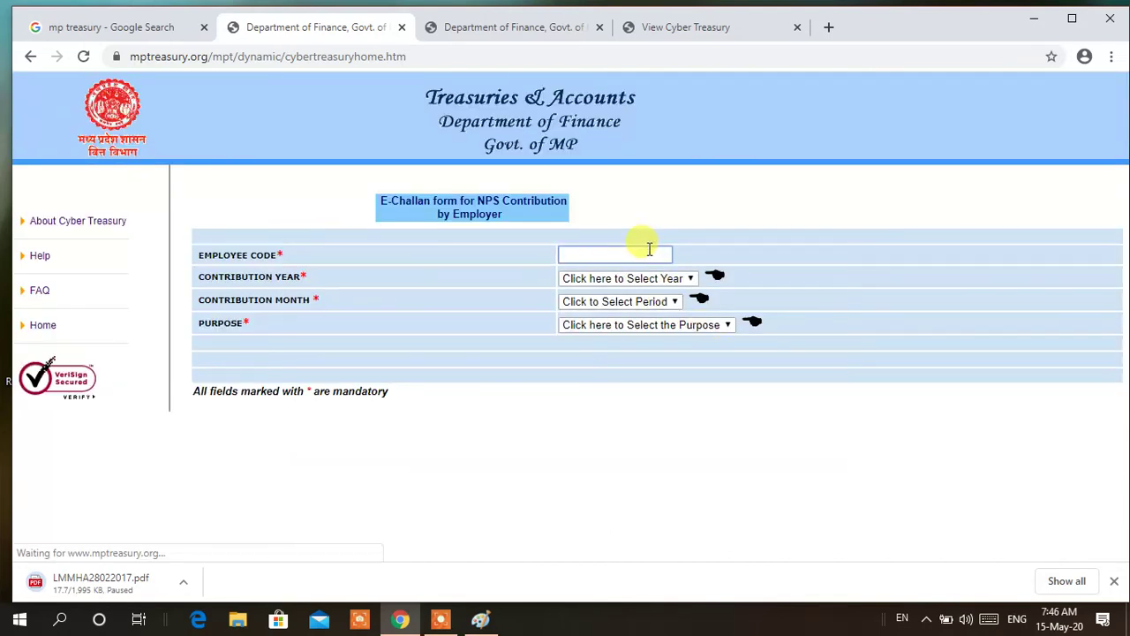
click(647, 278)
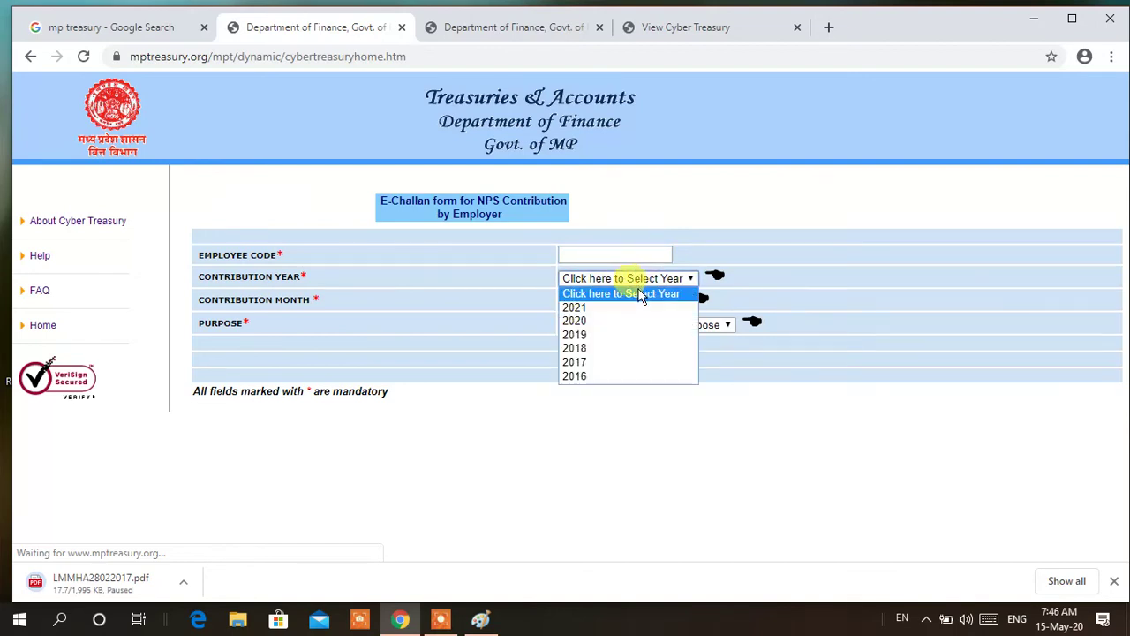
click(605, 334)
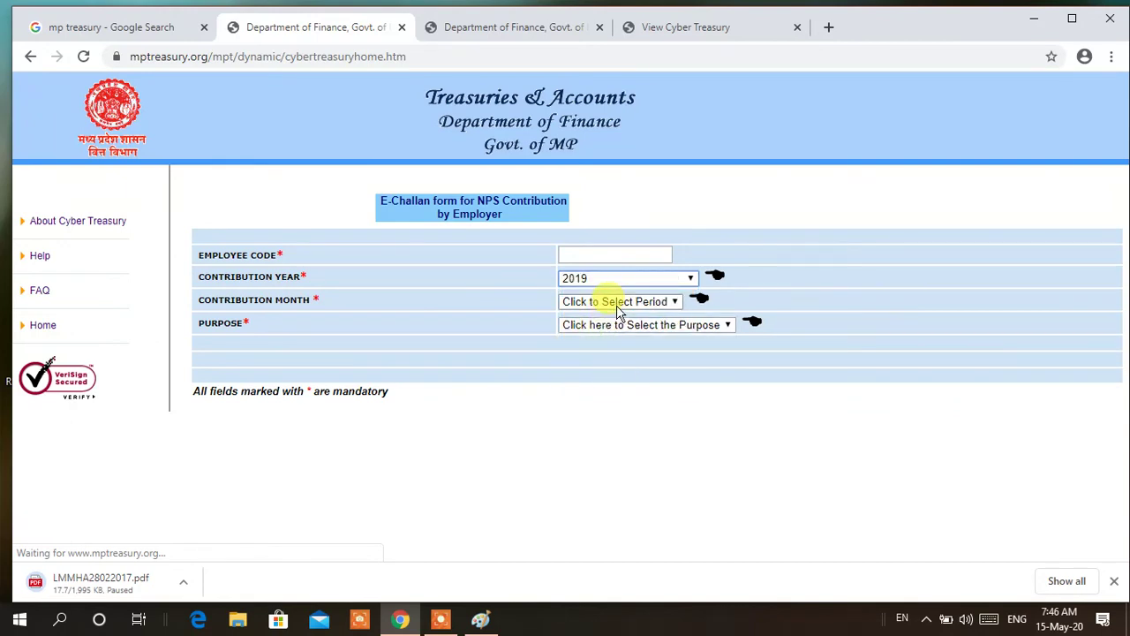
click(619, 303)
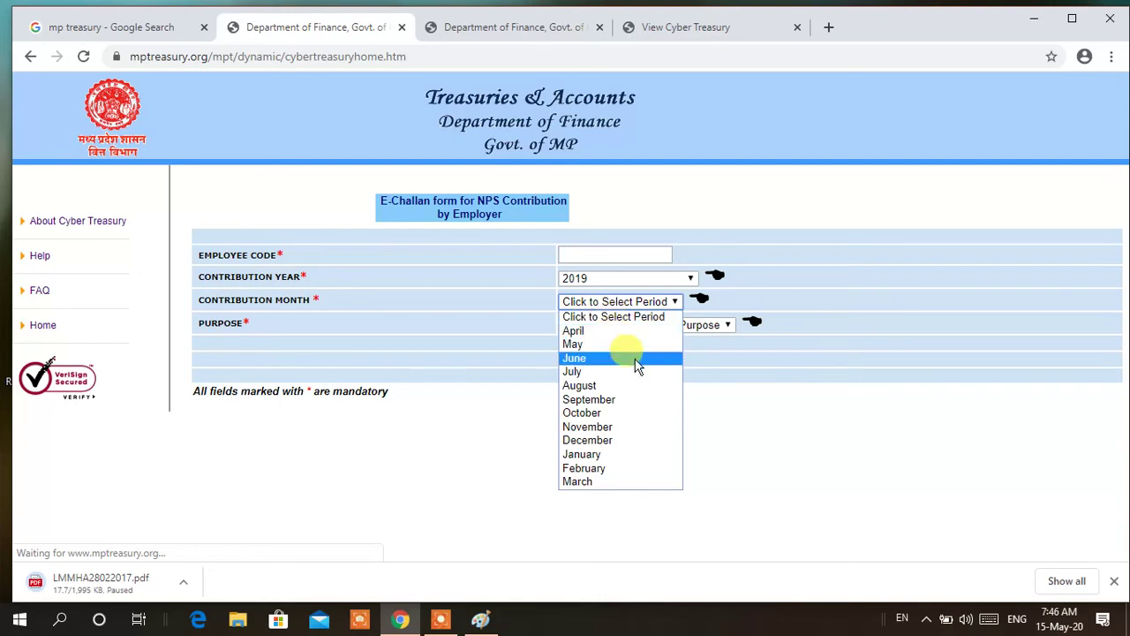
click(607, 482)
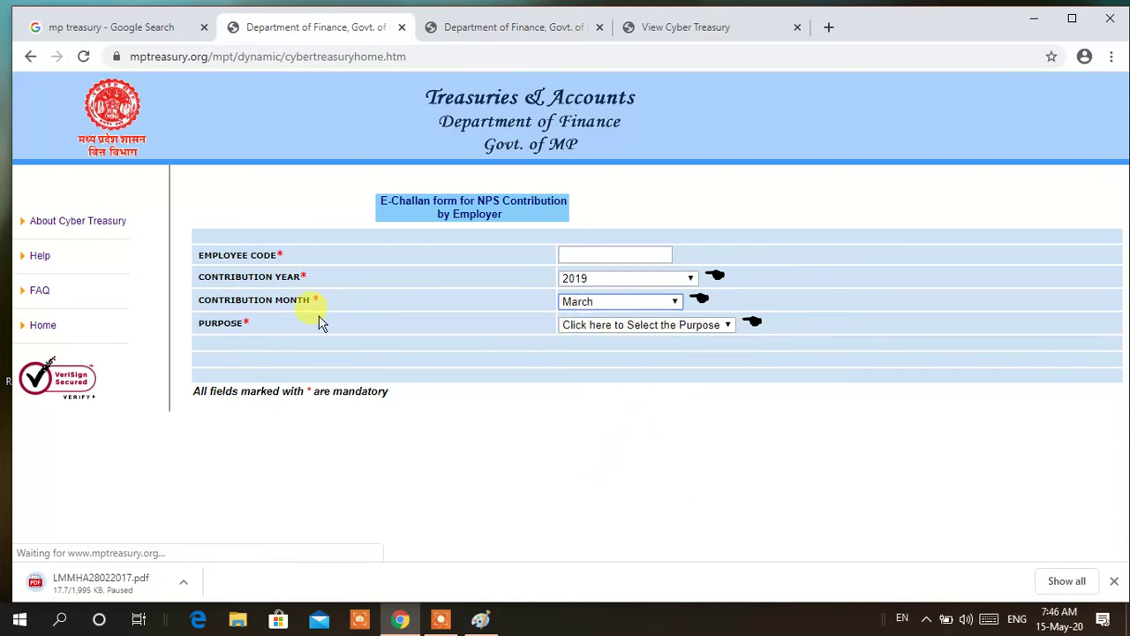
click(592, 327)
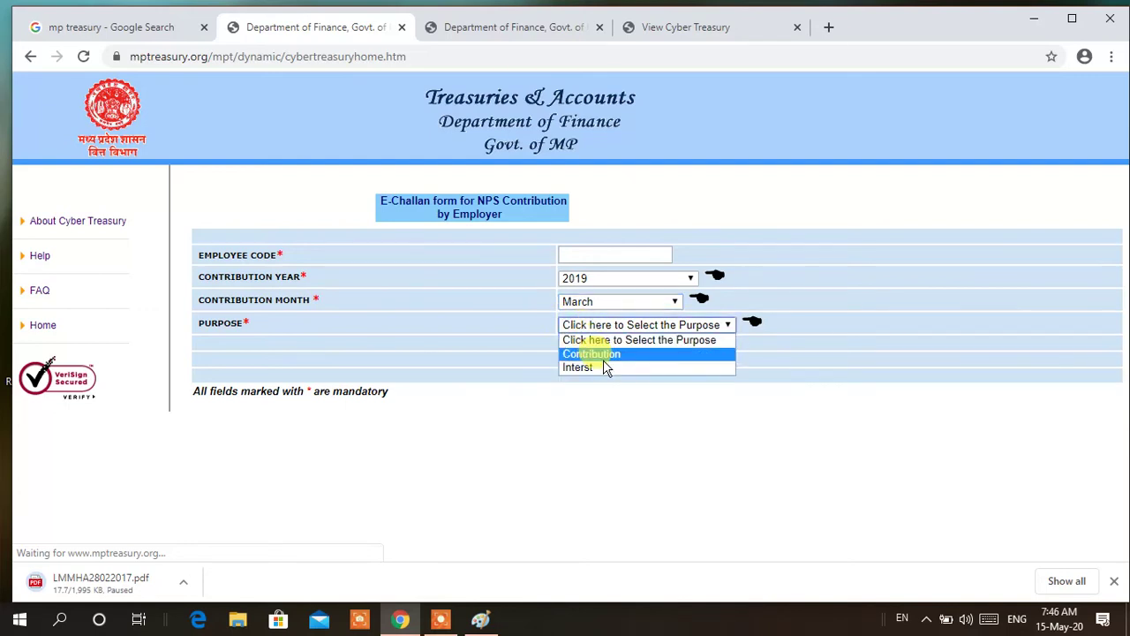
click(601, 353)
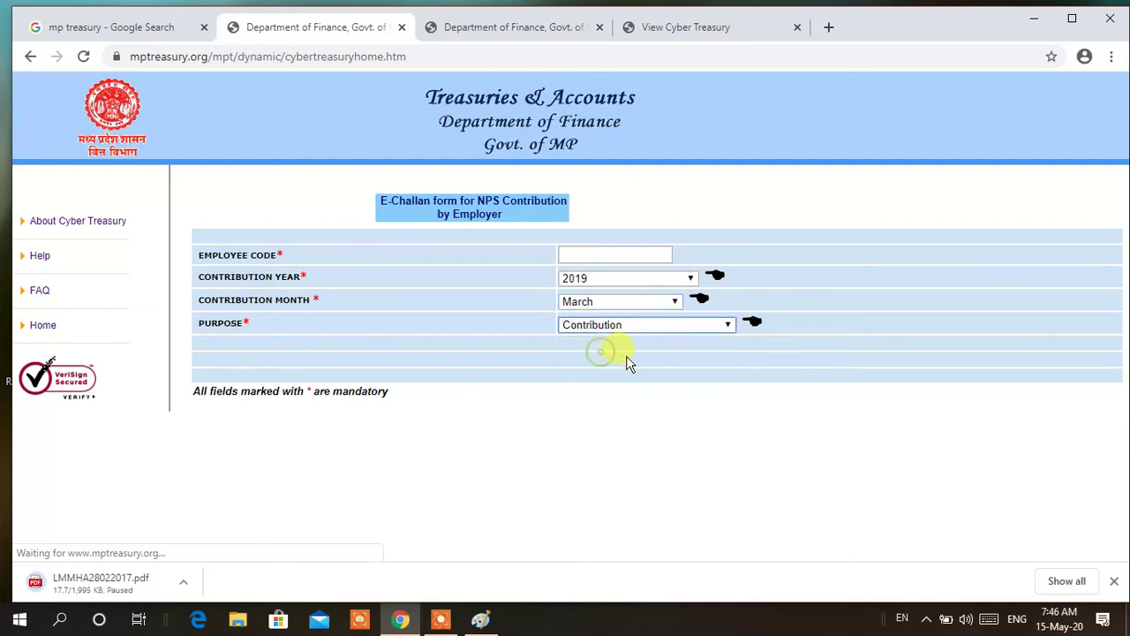
click(627, 254)
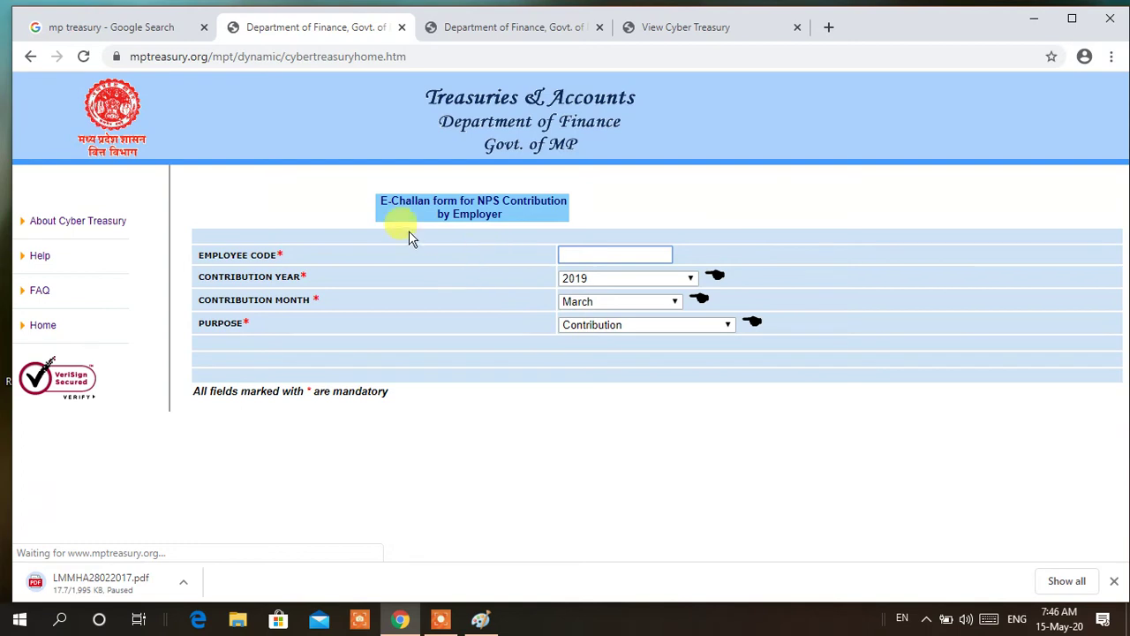
click(30, 55)
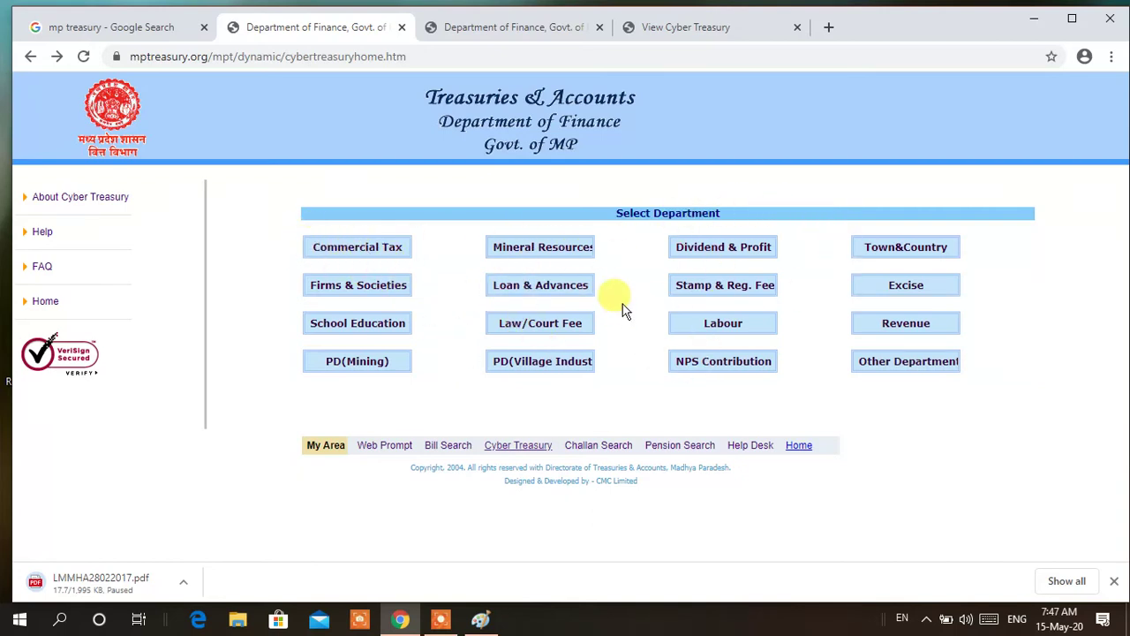
Choose Other Department to open the Cyber Receipt e-form
click(878, 371)
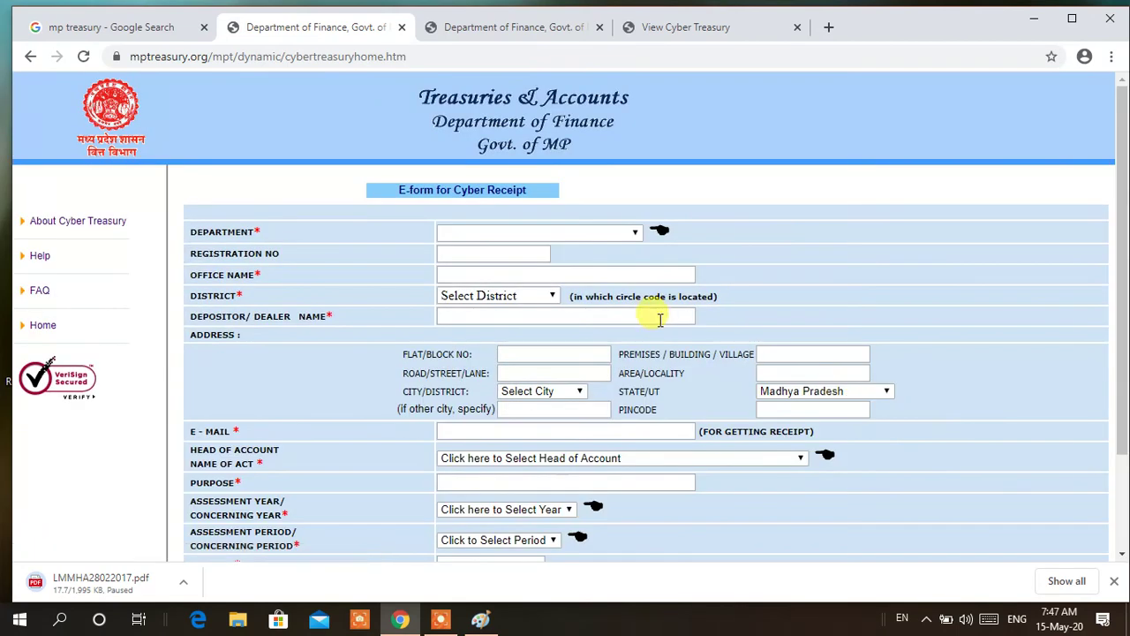
Set the Cyber Receipt form's Department to Higher Education
click(633, 233)
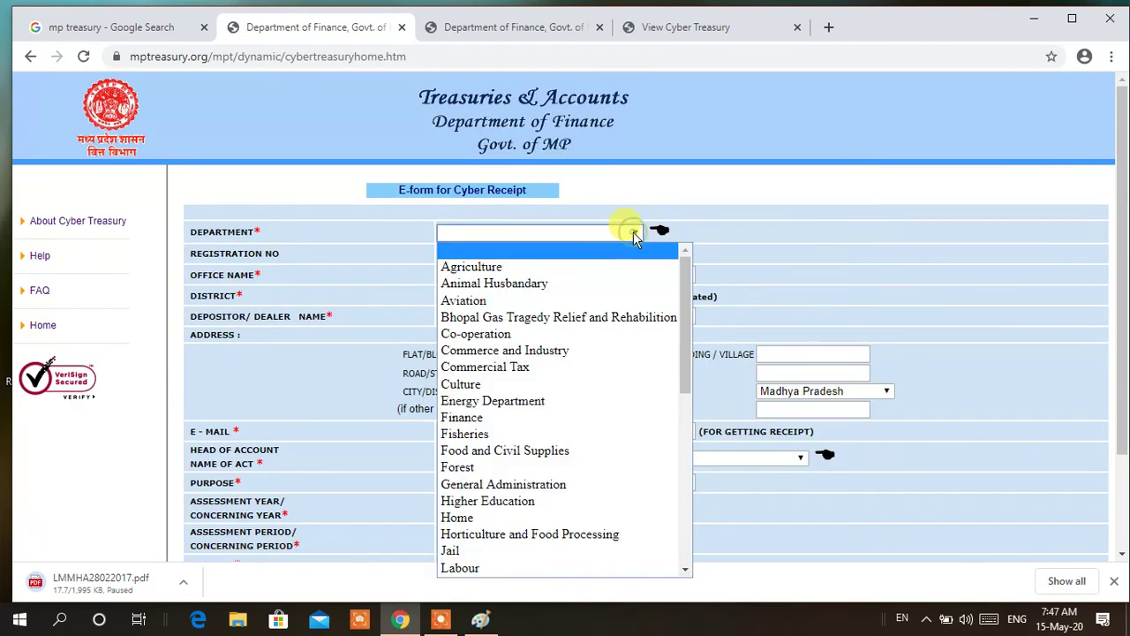
scroll(623, 315, down, 8)
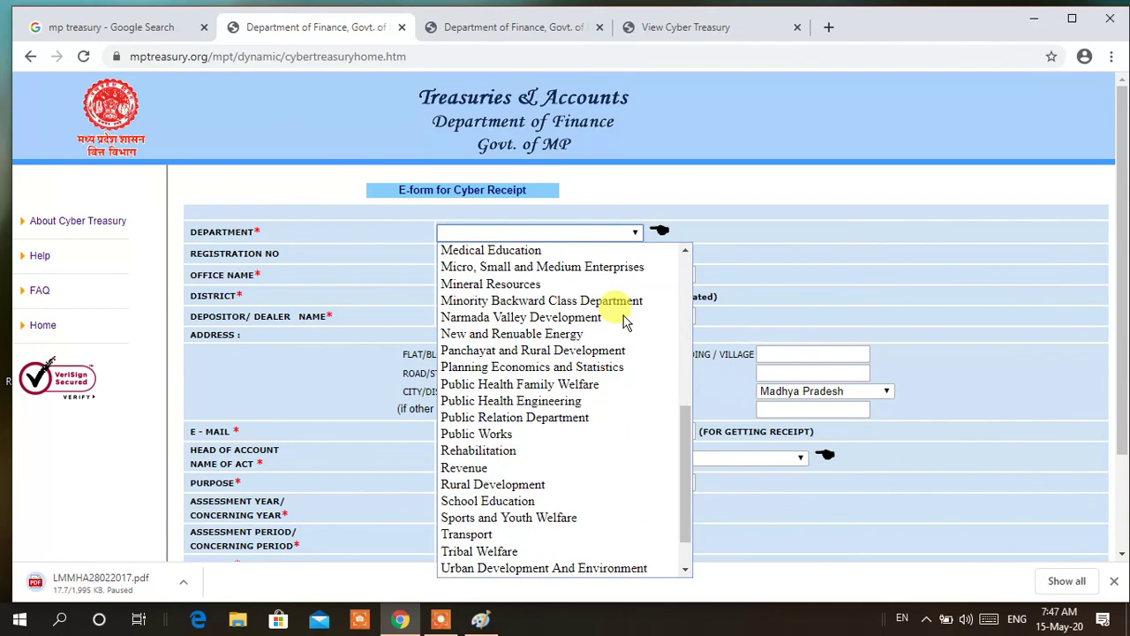
scroll(623, 323, up, 8)
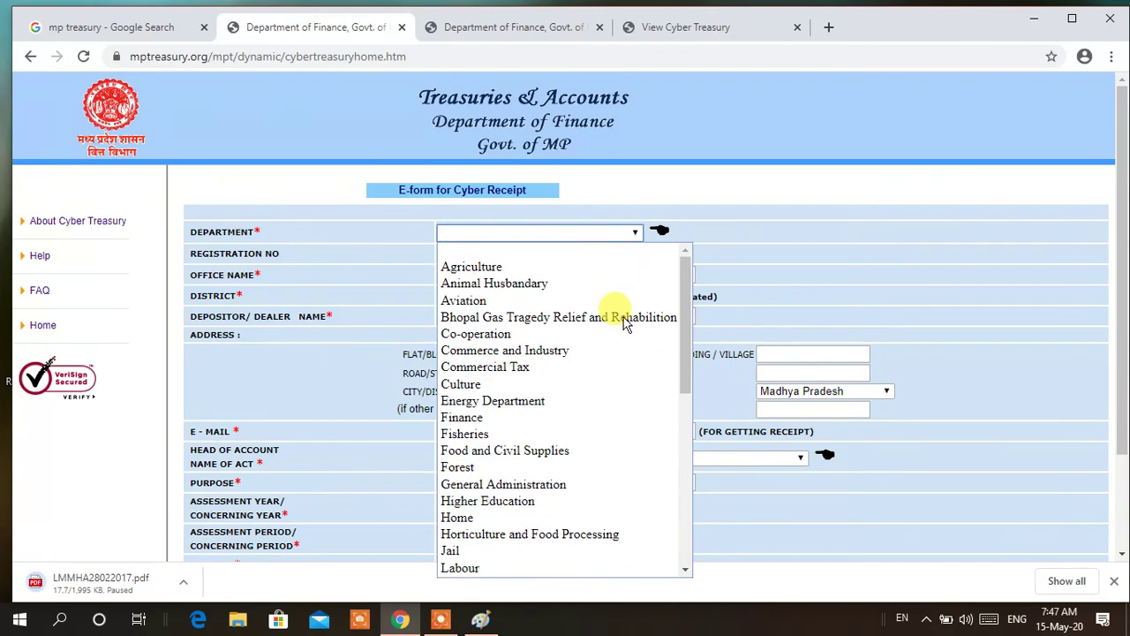
key(e)
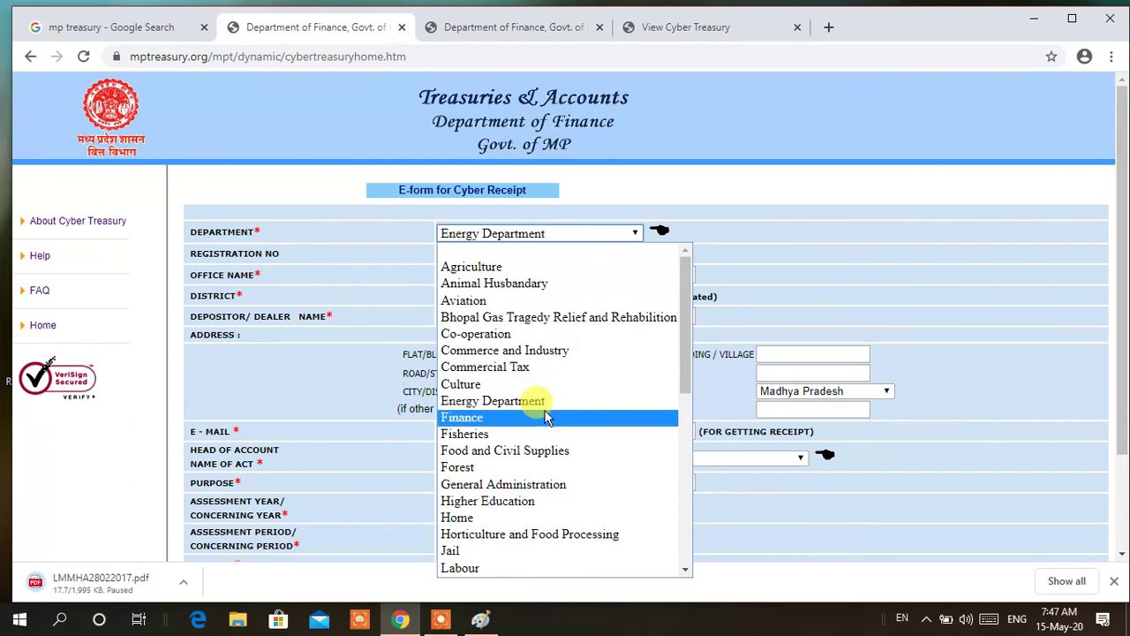
click(516, 502)
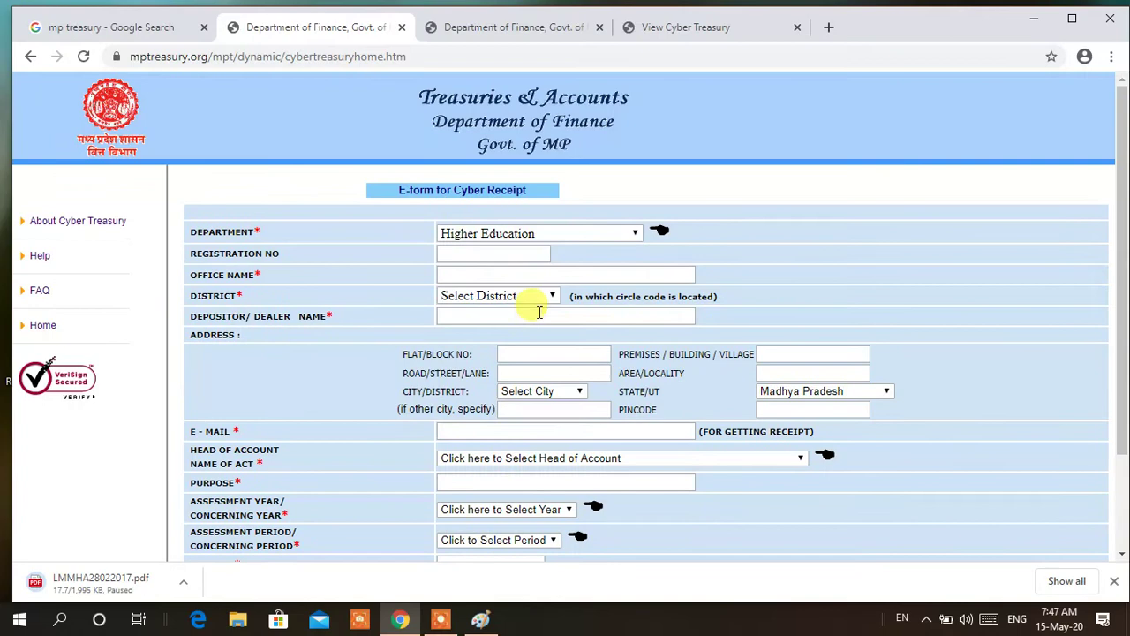
Set District to 06--CHHATARPUR and look over the Head of Account choices without picking one
click(524, 256)
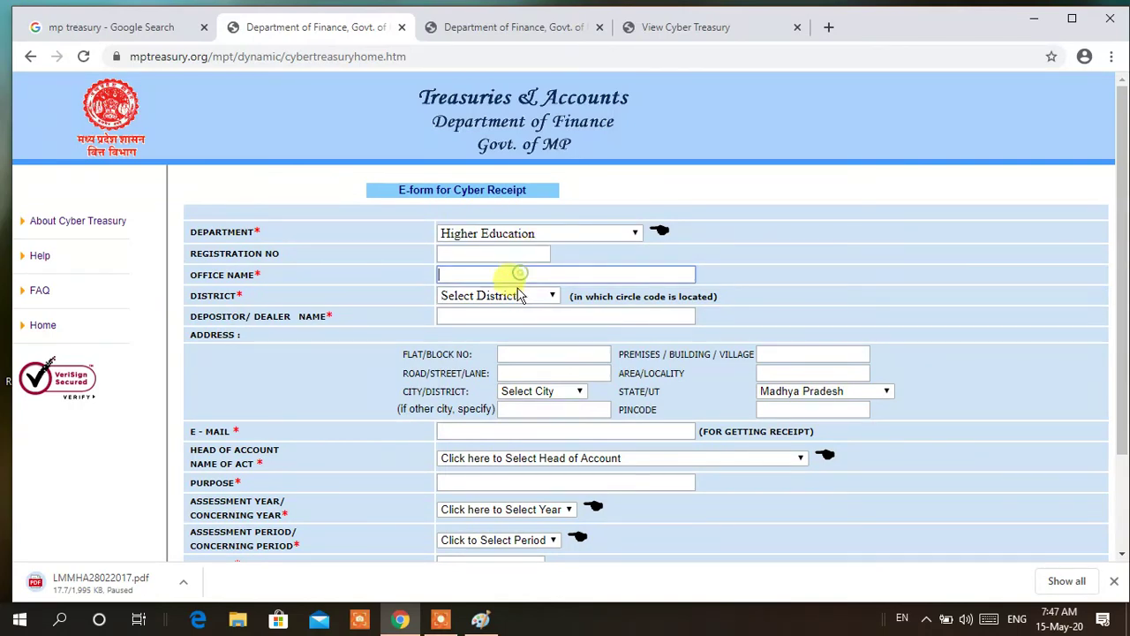
click(517, 296)
click(495, 411)
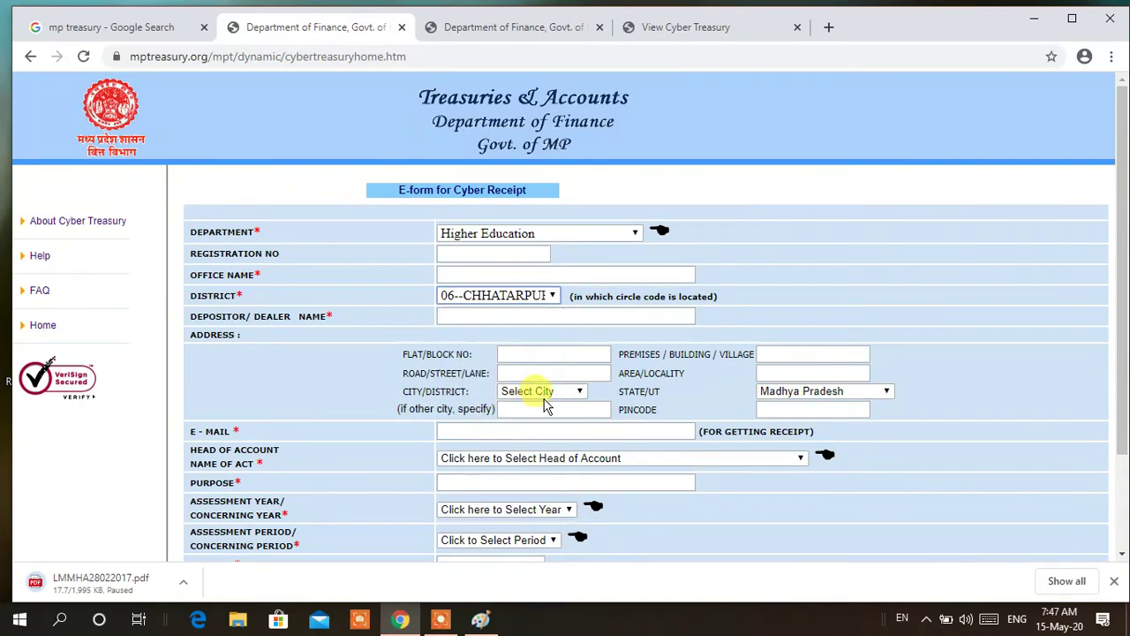
scroll(536, 374, down, 2)
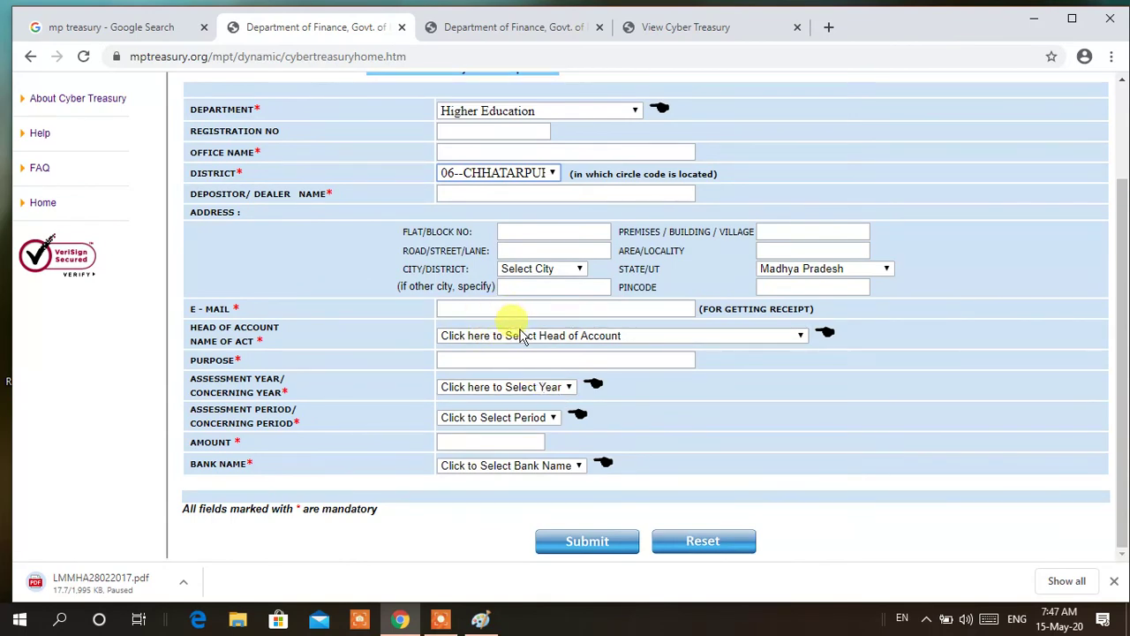
click(516, 337)
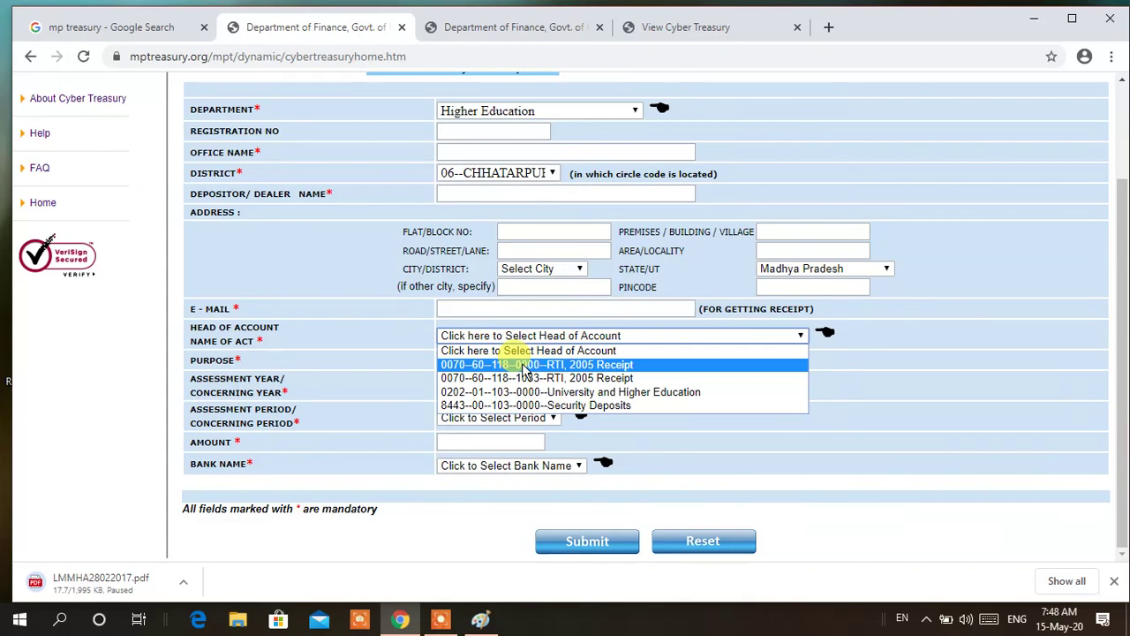
click(868, 335)
scroll(971, 300, up, 2)
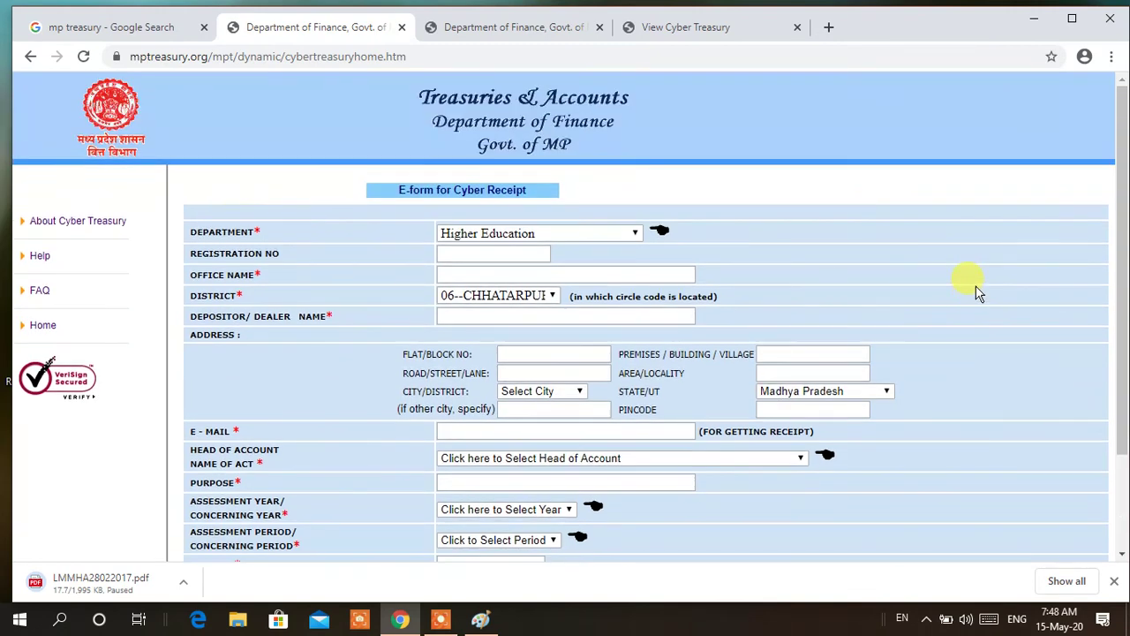